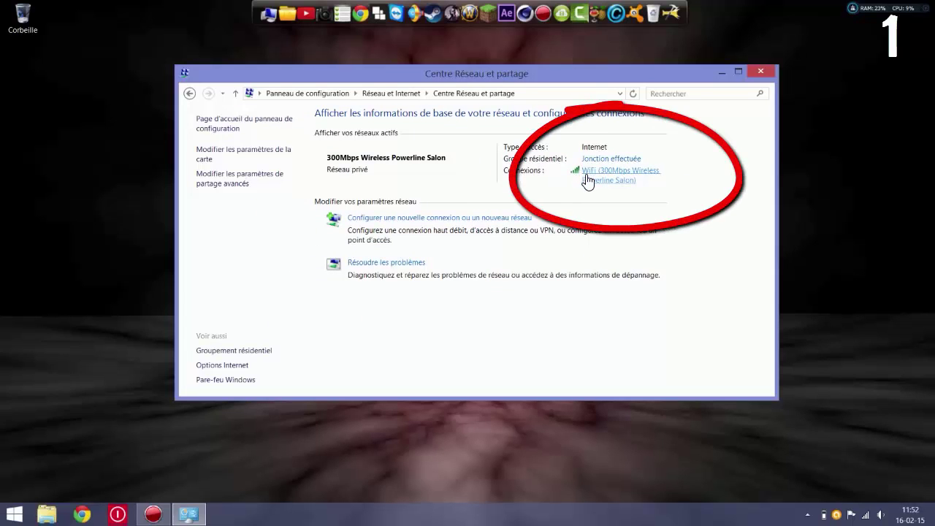
Step: Open the Internet Protocol version 4 (TCP/IPv4) properties of the active WiFi connection
{"action": "left_click", "coordinate": [589, 174]}
{"action": "left_click_drag", "start_coordinate": [455, 138], "coordinate": [474, 99]}
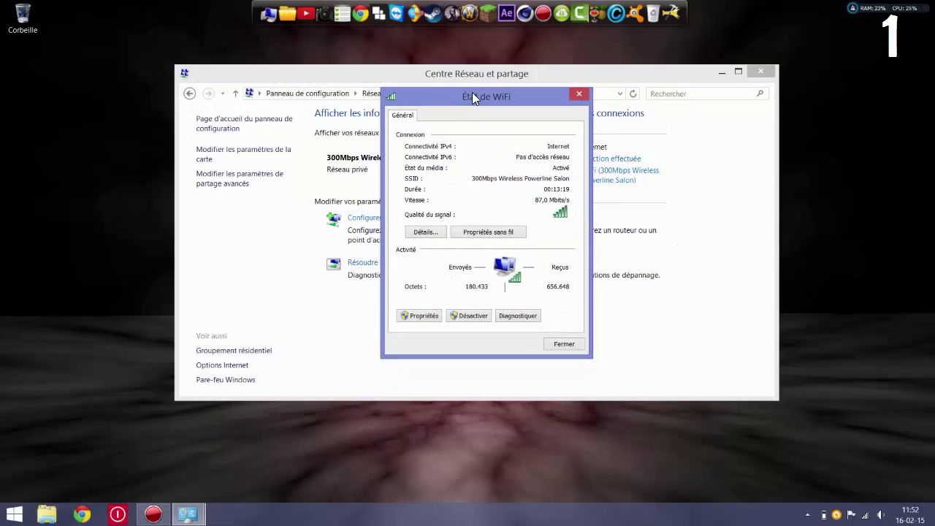
{"action": "left_click", "coordinate": [411, 318]}
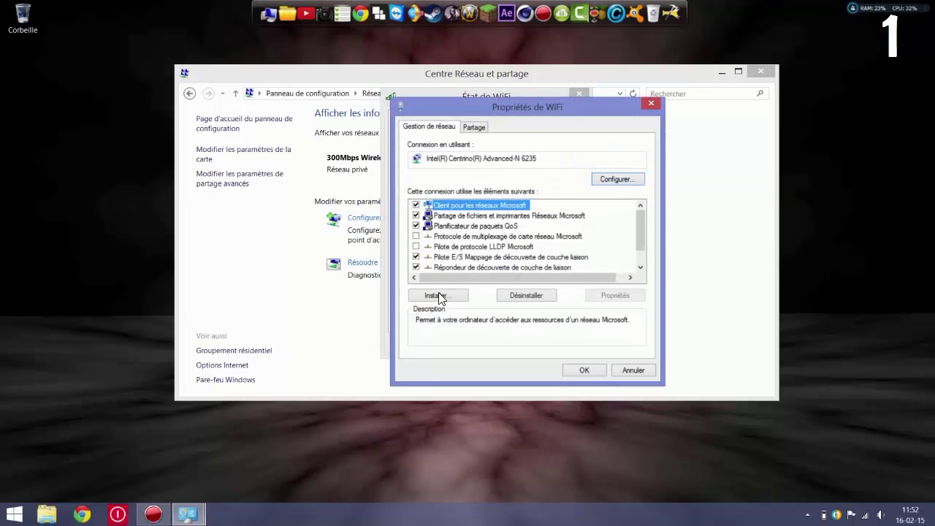
{"action": "left_click_drag", "start_coordinate": [640, 225], "coordinate": [640, 247]}
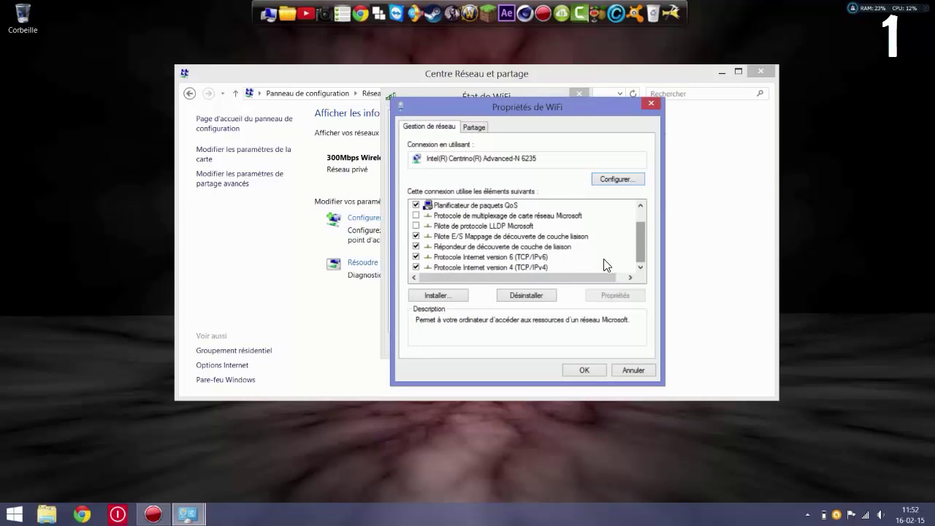
{"action": "left_click", "coordinate": [500, 267]}
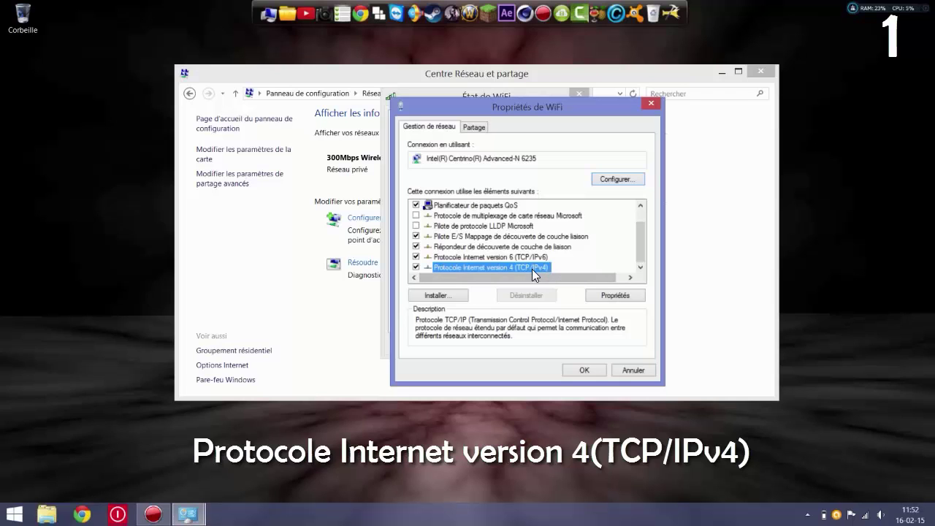
{"action": "left_click", "coordinate": [613, 296]}
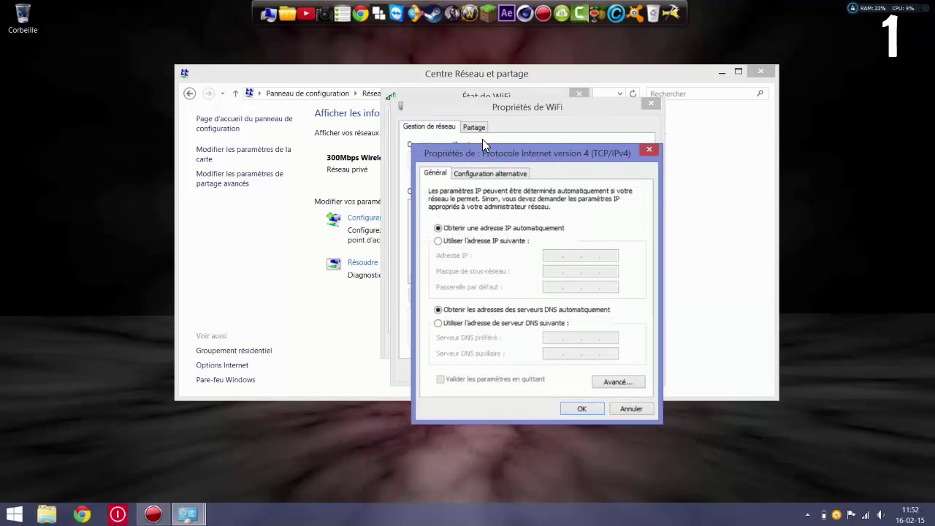
{"action": "left_click_drag", "start_coordinate": [488, 153], "coordinate": [492, 120]}
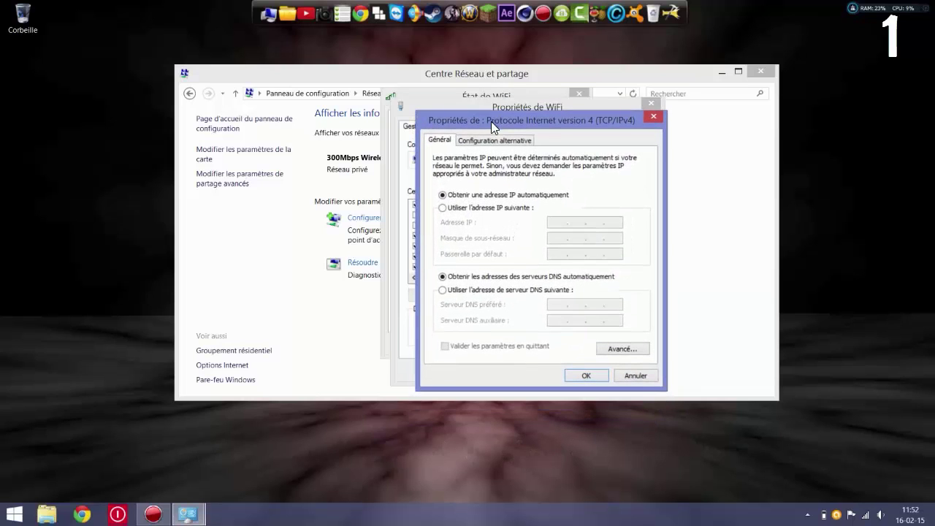
Step: Set the preferred DNS server to 8.8.8.8 and the auxiliary to 8.8.4.4, enable settings validation on exit, and apply the changes
{"action": "left_click", "coordinate": [454, 291]}
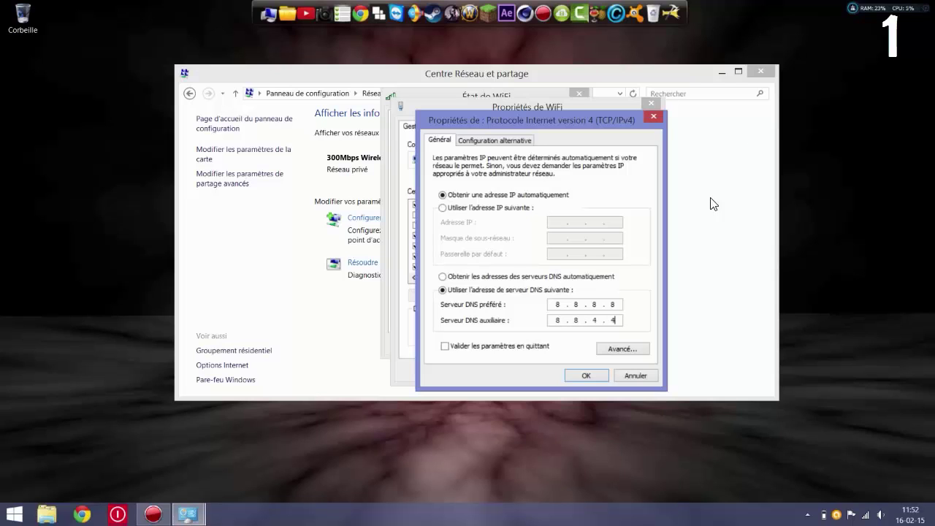
{"action": "left_click", "coordinate": [442, 346]}
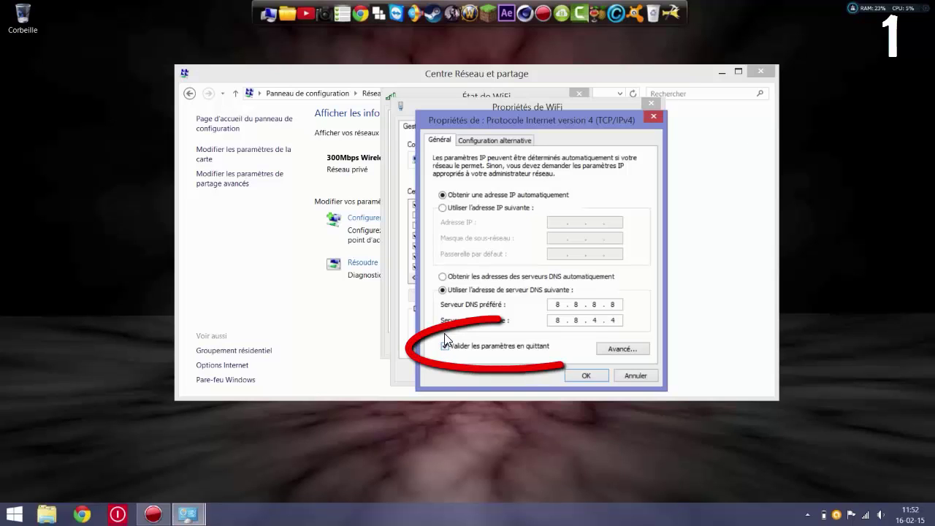
{"action": "left_click", "coordinate": [572, 374]}
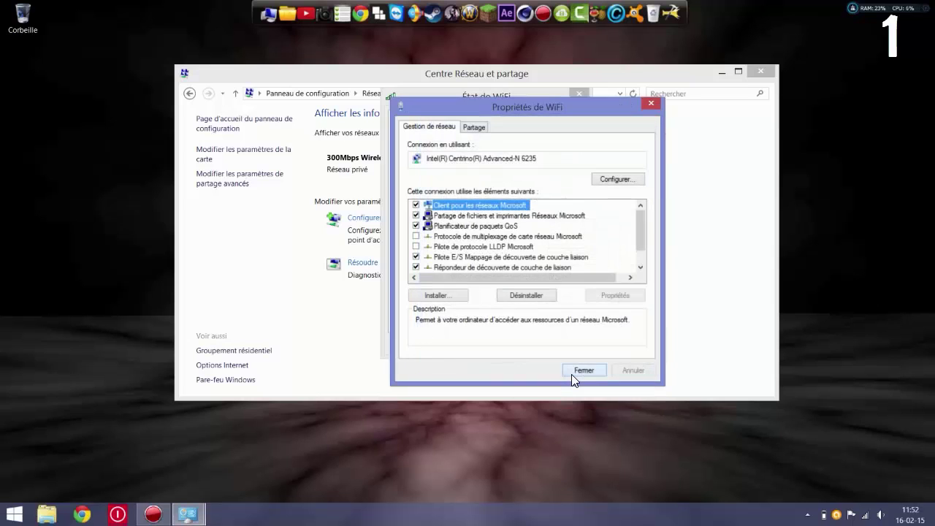
{"action": "left_click", "coordinate": [583, 369]}
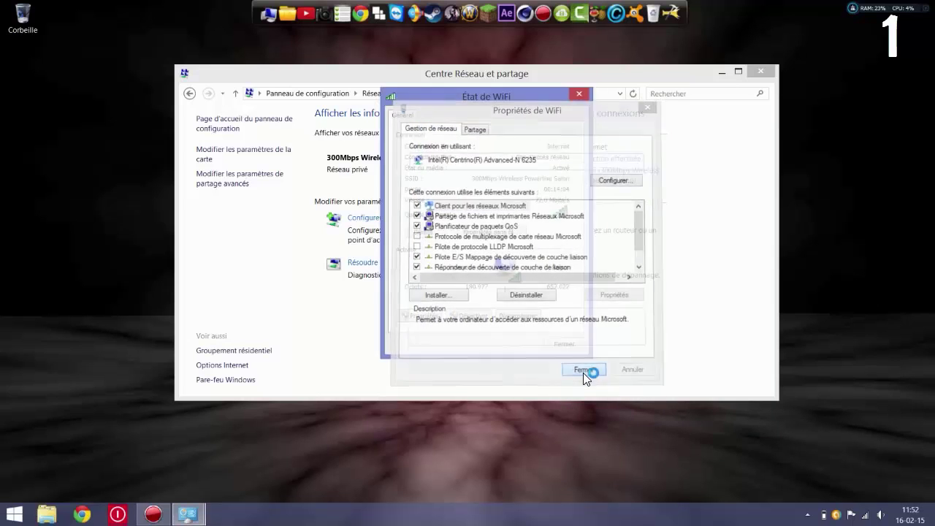
Step: Close the network troubleshooter, the WiFi status window and the Network and Sharing Center
{"action": "left_click_drag", "start_coordinate": [391, 126], "coordinate": [389, 95]}
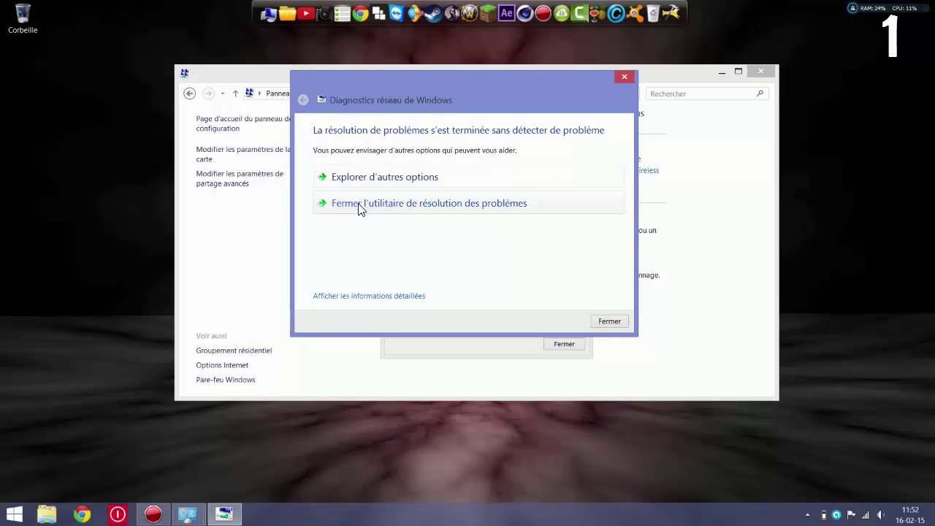
{"action": "left_click", "coordinate": [461, 206]}
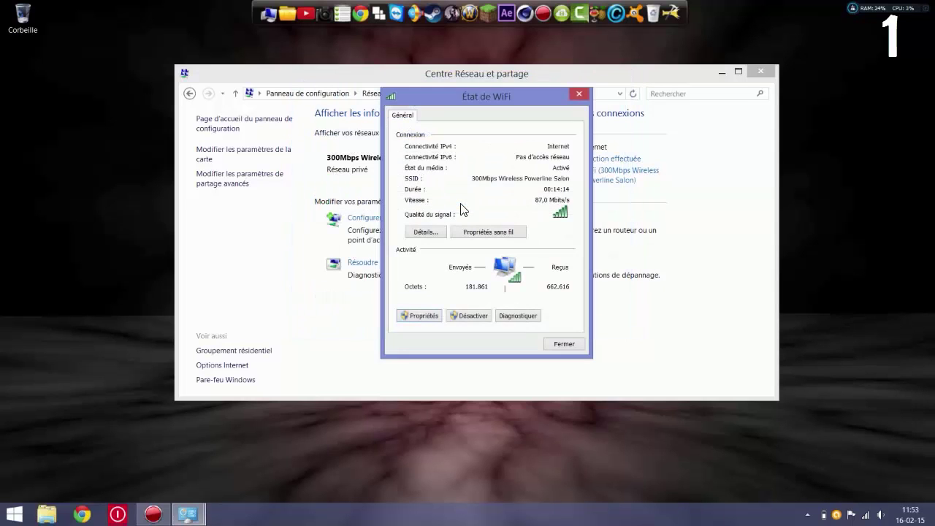
{"action": "left_click", "coordinate": [563, 341]}
{"action": "left_click", "coordinate": [764, 69]}
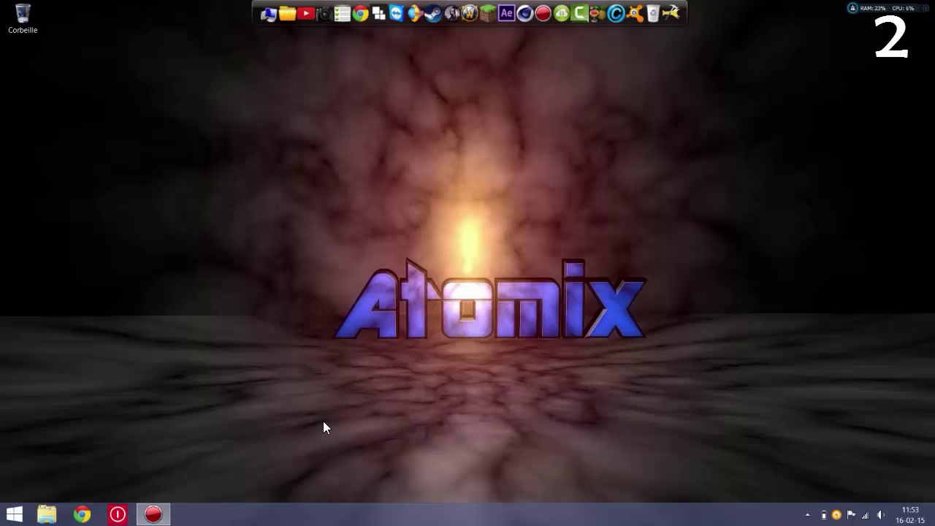
Step: Search Windows for "executer", open the Run dialog and move it to the upper middle of the desktop
{"action": "mouse_move", "coordinate": [933, 511]}
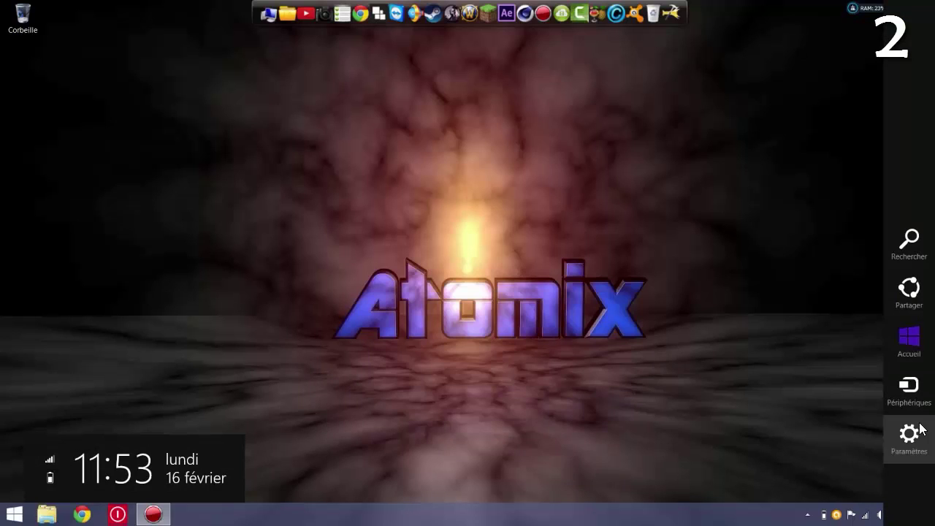
{"action": "left_click", "coordinate": [925, 247]}
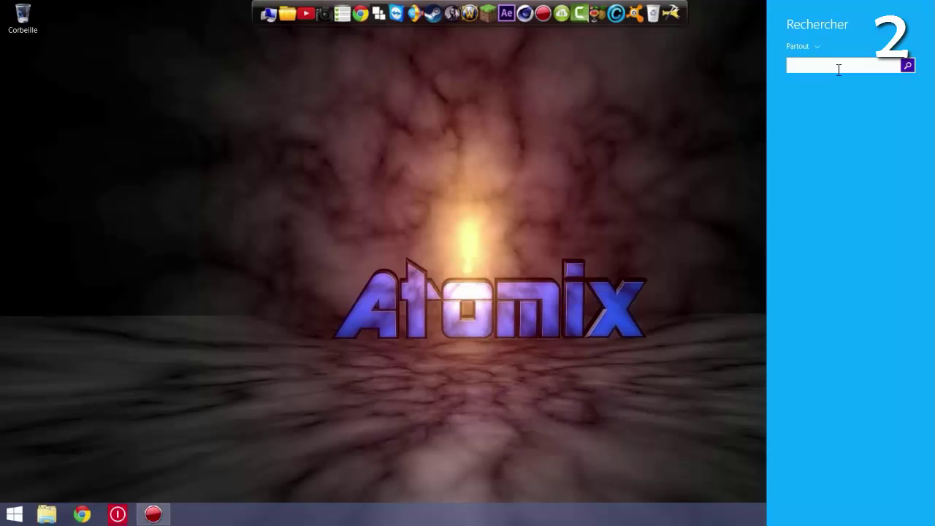
{"action": "type", "text": "xec"}
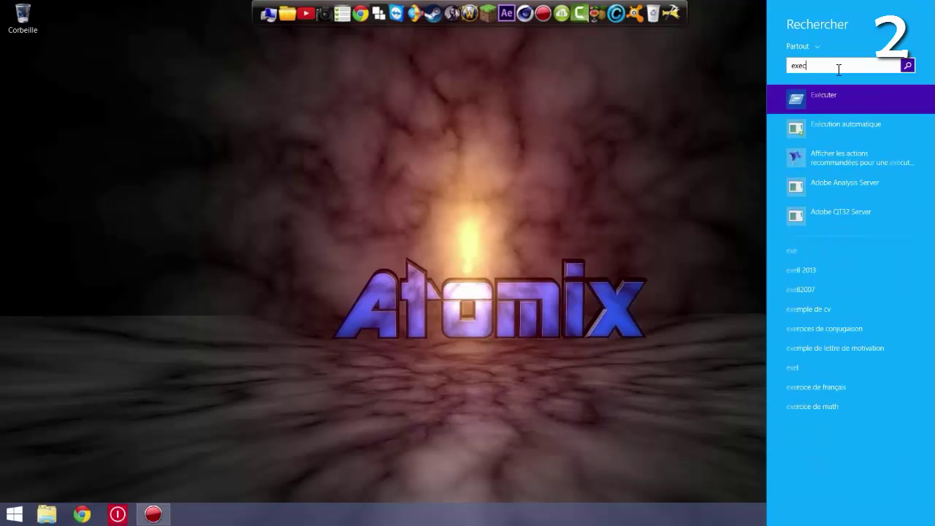
{"action": "type", "text": "uter"}
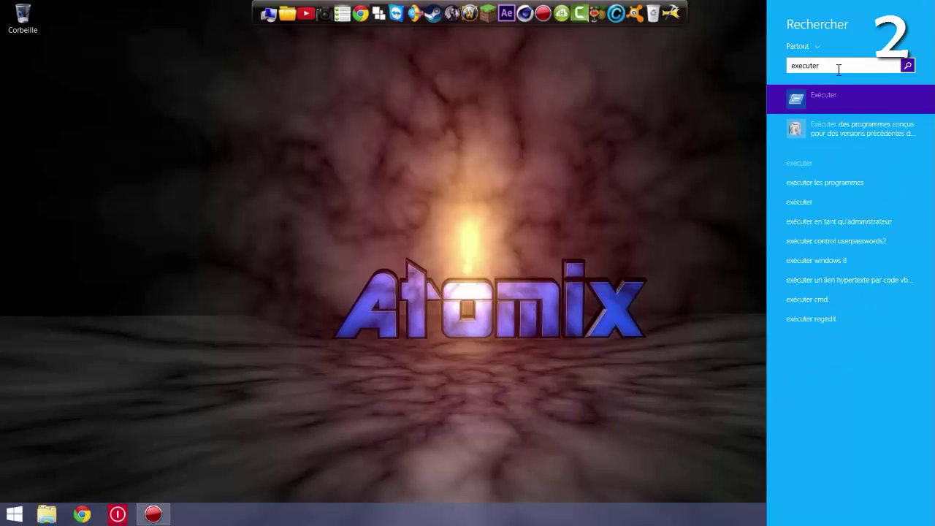
{"action": "key", "text": "Return"}
{"action": "left_click_drag", "start_coordinate": [187, 372], "coordinate": [531, 121]}
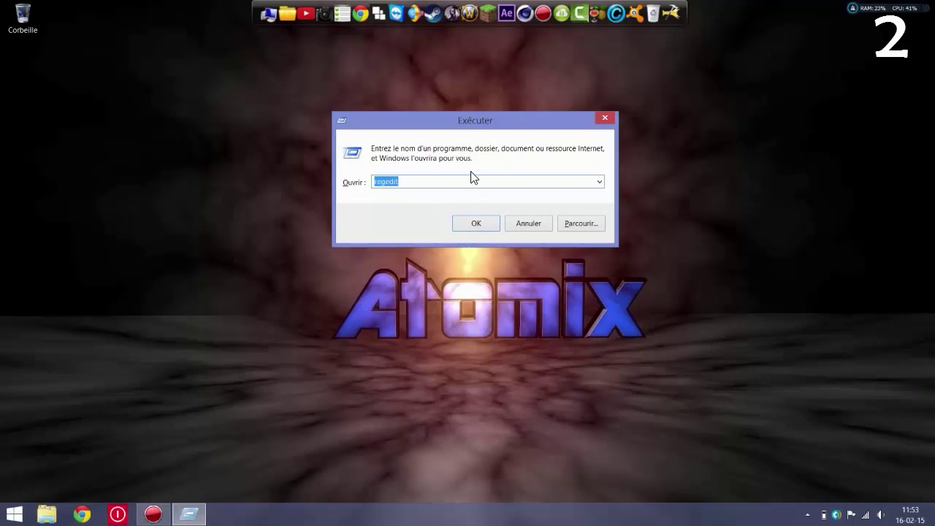
Step: Run regedit and allow the Registry Editor to make changes to the computer
{"action": "key", "text": "BackSpace"}
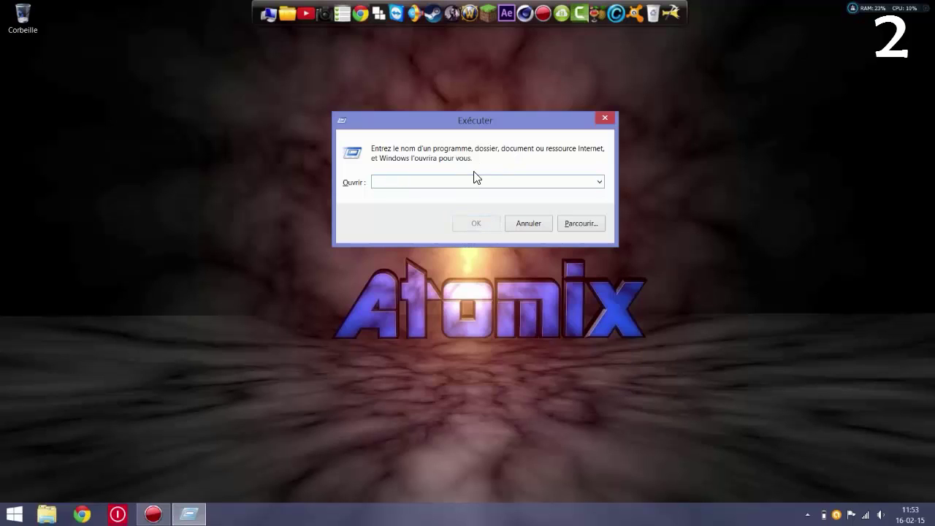
{"action": "type", "text": "r"}
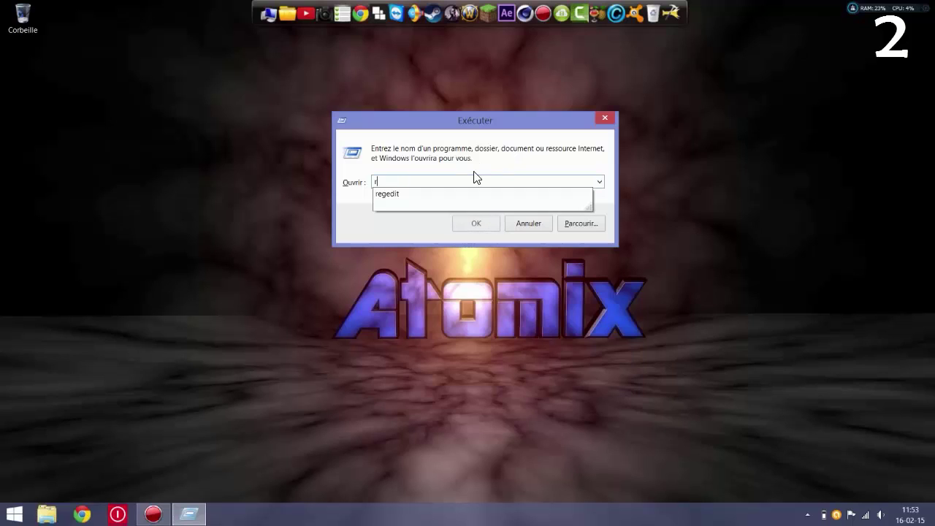
{"action": "type", "text": "egedit"}
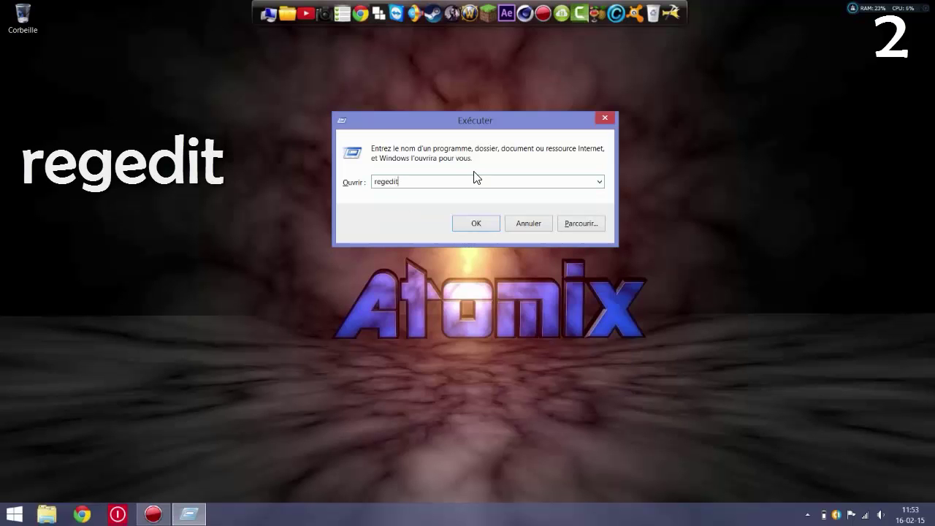
{"action": "left_click", "coordinate": [478, 224]}
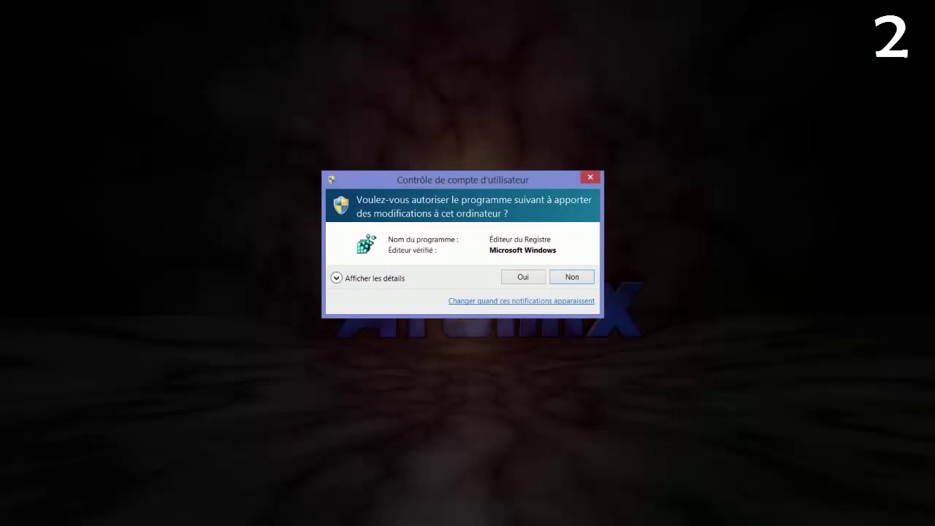
{"action": "left_click", "coordinate": [523, 276]}
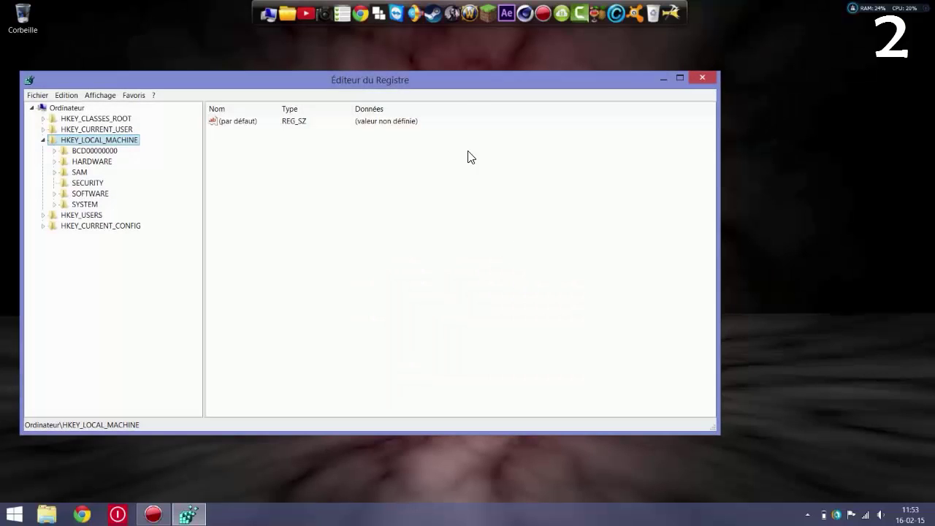
Step: Expand the registry tree down to HKEY_LOCAL_MACHINE\SYSTEM\CurrentControlSet\Services
{"action": "left_click_drag", "start_coordinate": [455, 92], "coordinate": [589, 59]}
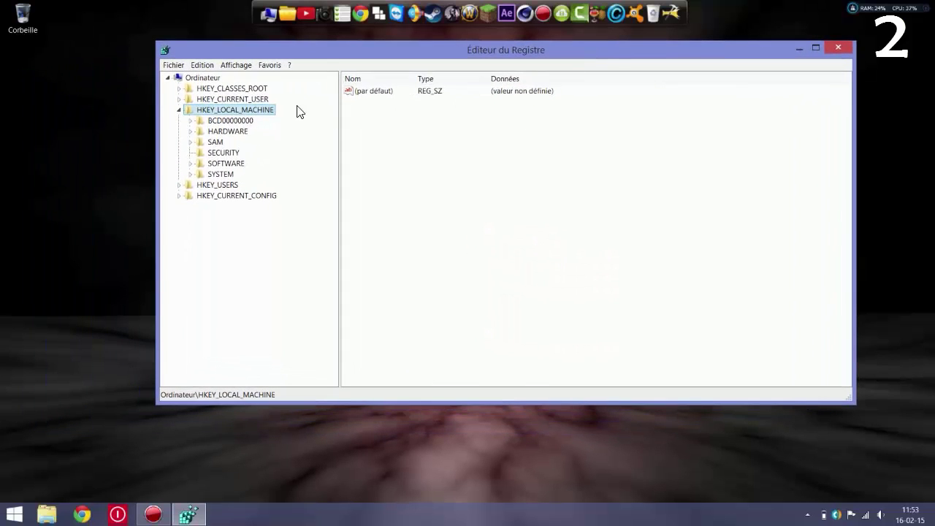
{"action": "left_click", "coordinate": [178, 109]}
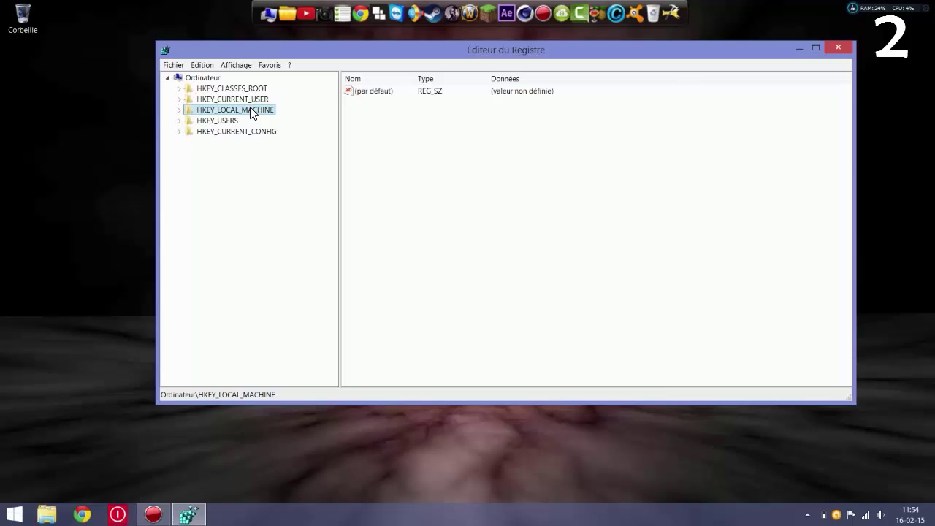
{"action": "left_click", "coordinate": [177, 110]}
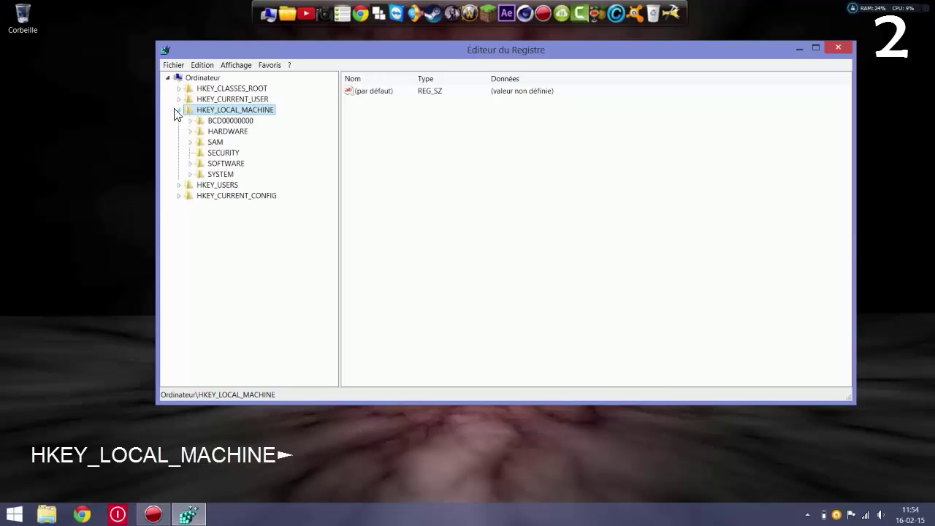
{"action": "left_click", "coordinate": [189, 175]}
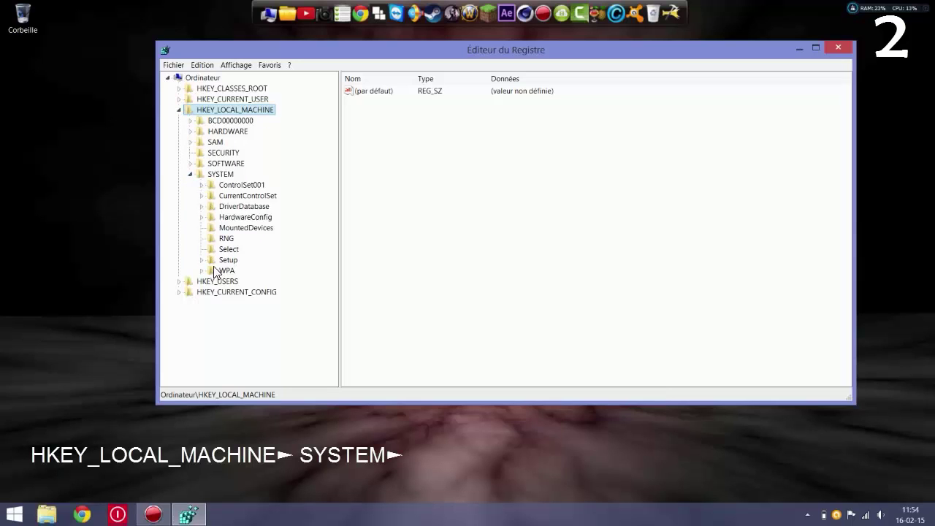
{"action": "left_click", "coordinate": [201, 196]}
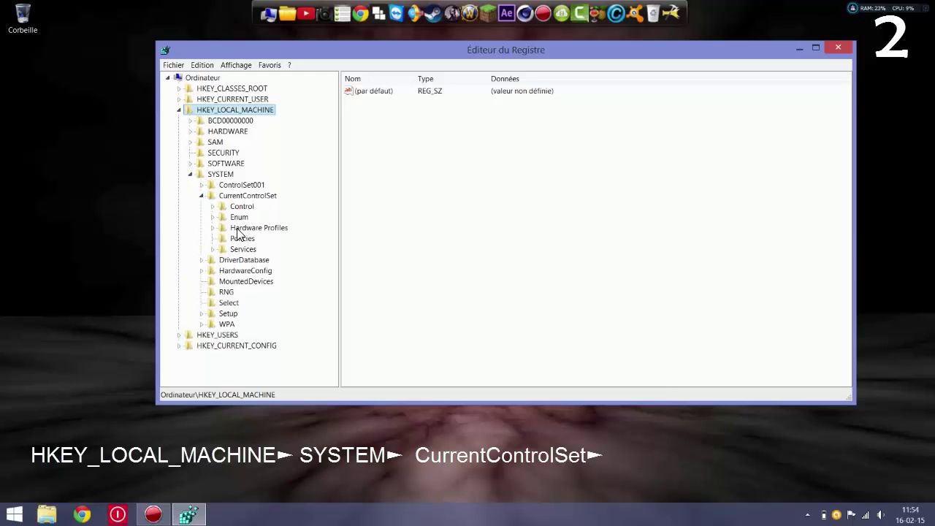
{"action": "left_click", "coordinate": [212, 249]}
Step: Find the Tcpip key under Services, expand it and select its Parameters subkey
{"action": "scroll", "coordinate": [237, 244], "scroll_direction": "down", "scroll_amount": 15}
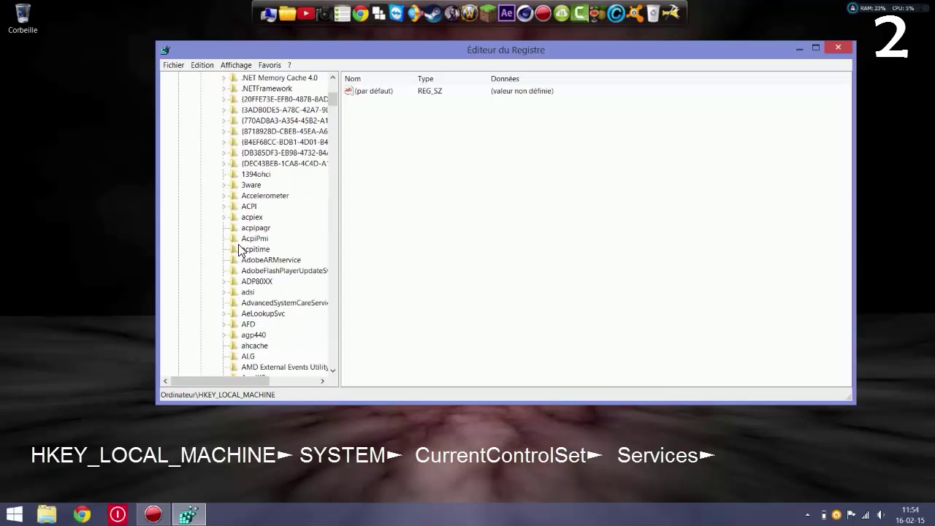
{"action": "left_click", "coordinate": [333, 260]}
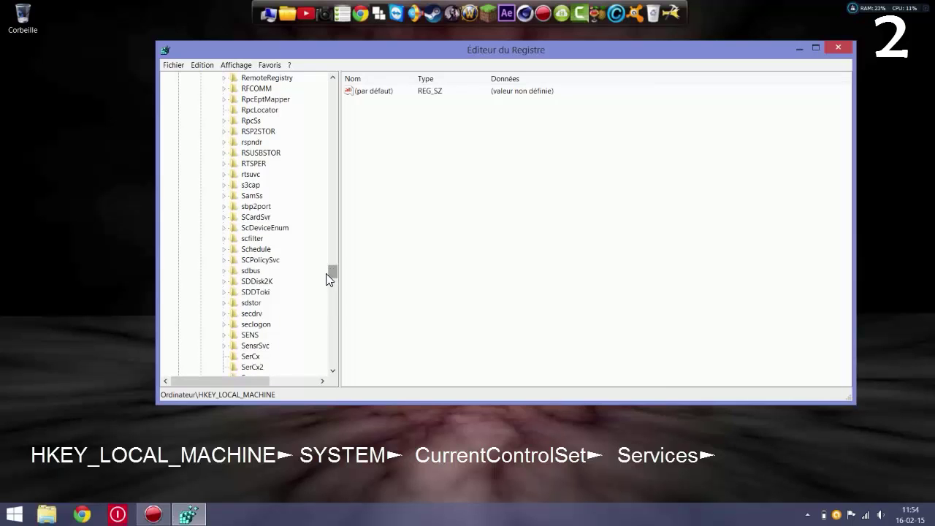
{"action": "scroll", "coordinate": [205, 271], "scroll_direction": "down", "scroll_amount": 17}
{"action": "scroll", "coordinate": [240, 270], "scroll_direction": "down", "scroll_amount": 6}
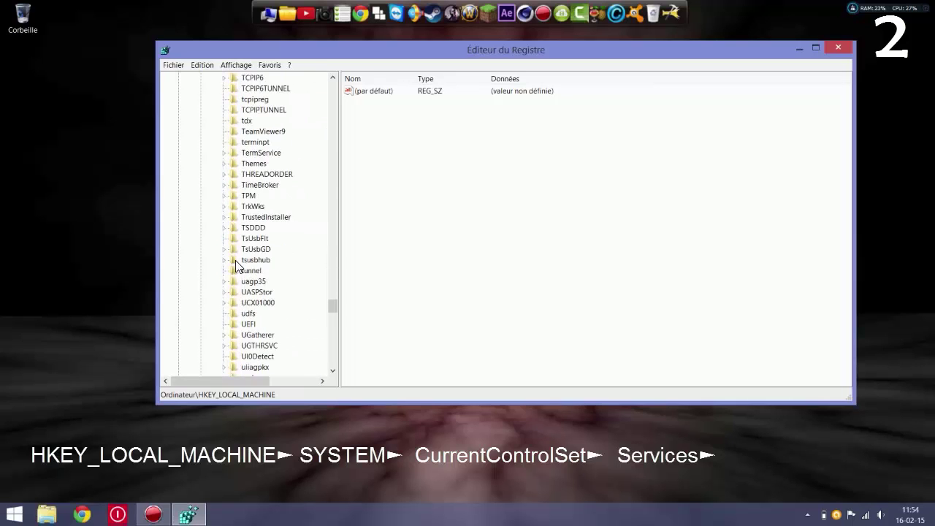
{"action": "scroll", "coordinate": [240, 270], "scroll_direction": "up", "scroll_amount": 3}
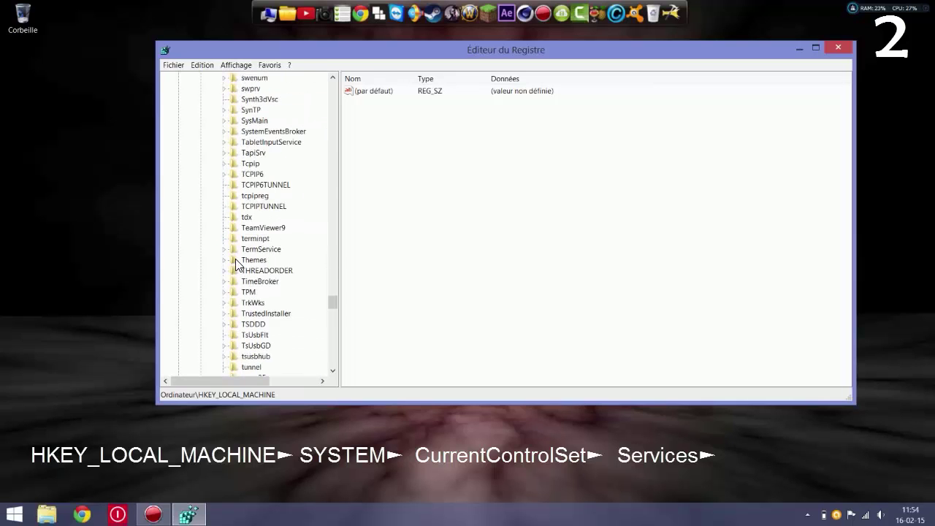
{"action": "left_click", "coordinate": [250, 165]}
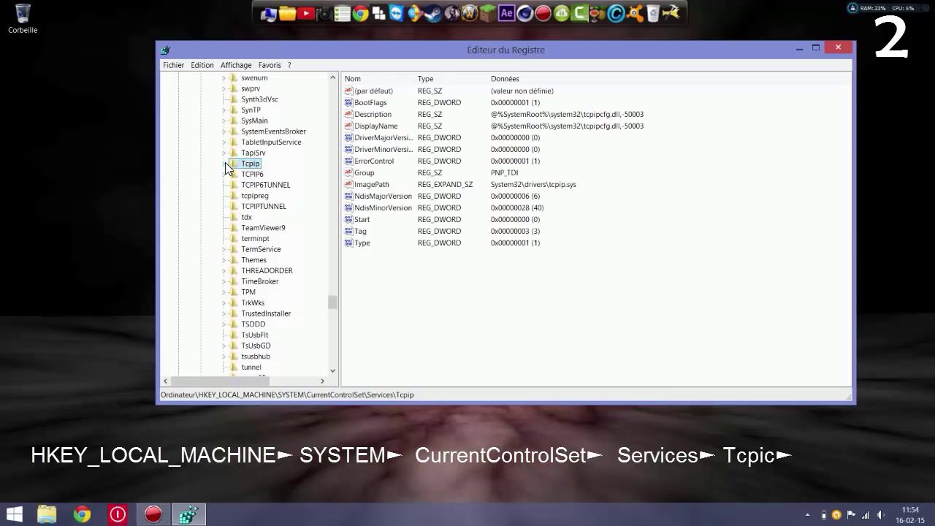
{"action": "left_click", "coordinate": [225, 163]}
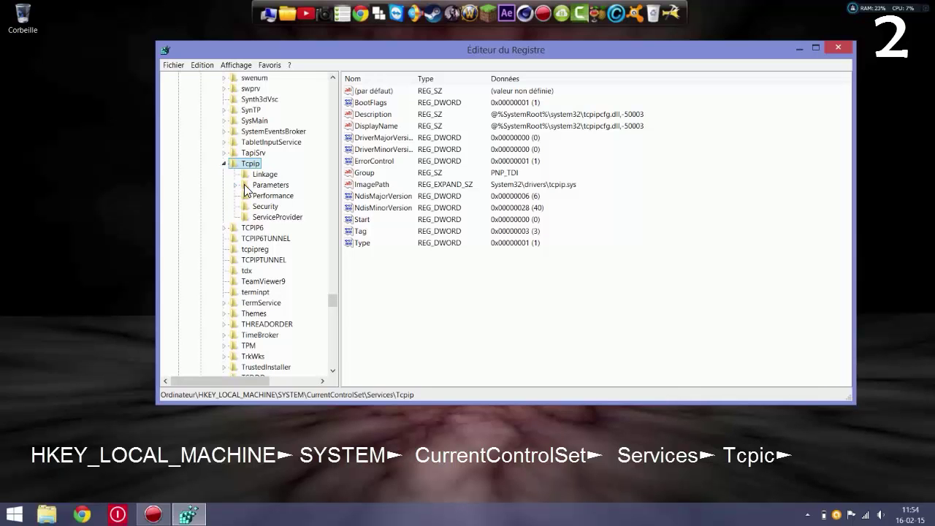
{"action": "left_click", "coordinate": [252, 187]}
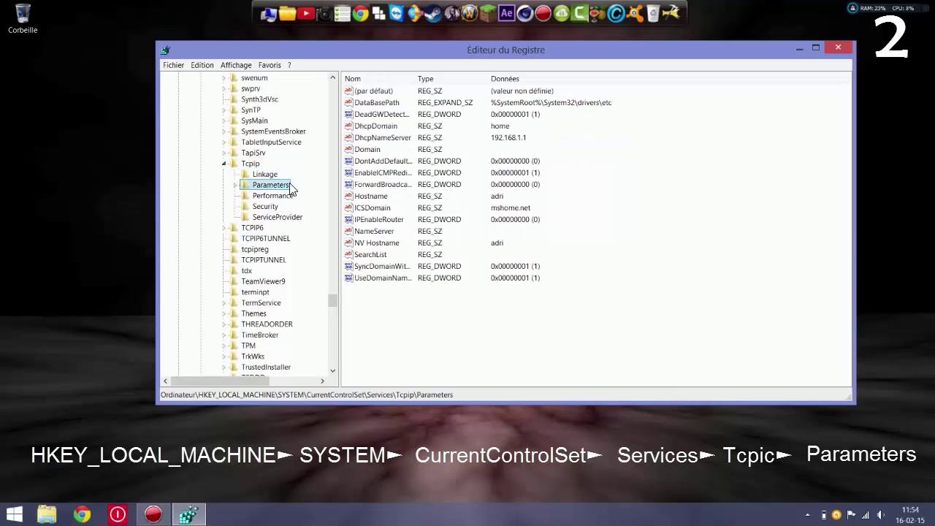
Step: Create a new QWORD (64-bit) value in the Tcpip Parameters key
{"action": "left_click_drag", "start_coordinate": [551, 48], "coordinate": [525, 53]}
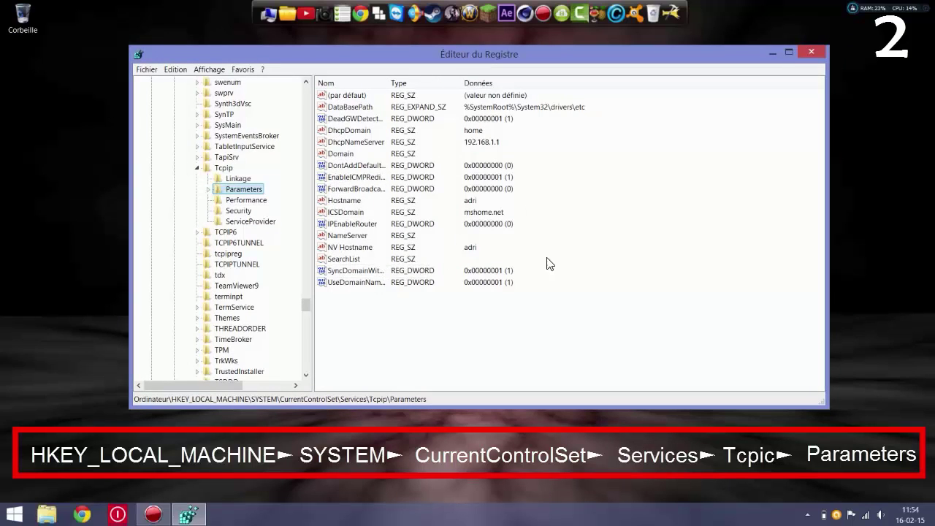
{"action": "right_click", "coordinate": [568, 243]}
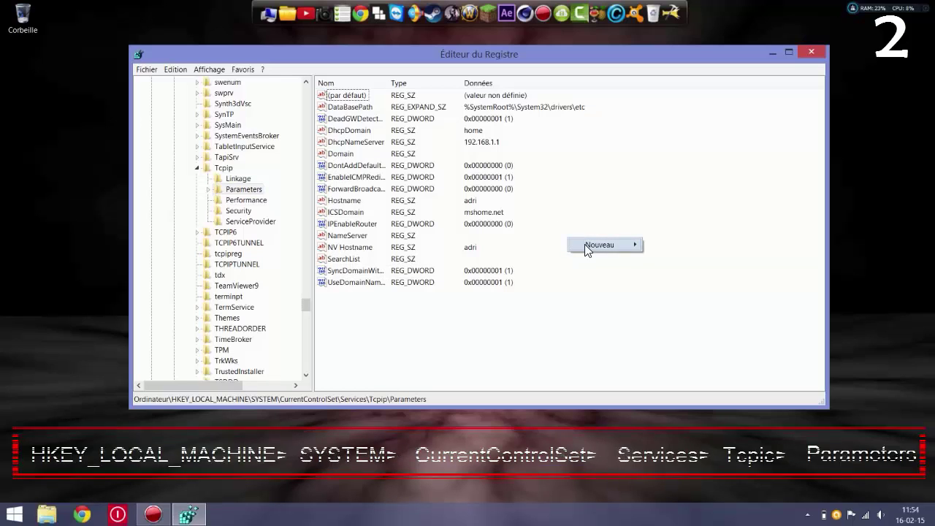
{"action": "mouse_move", "coordinate": [586, 246]}
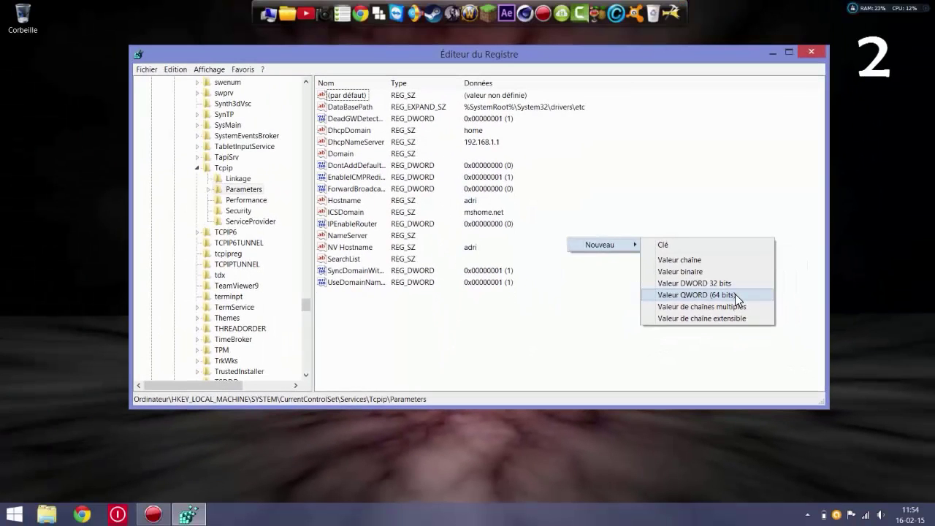
{"action": "left_click", "coordinate": [745, 292]}
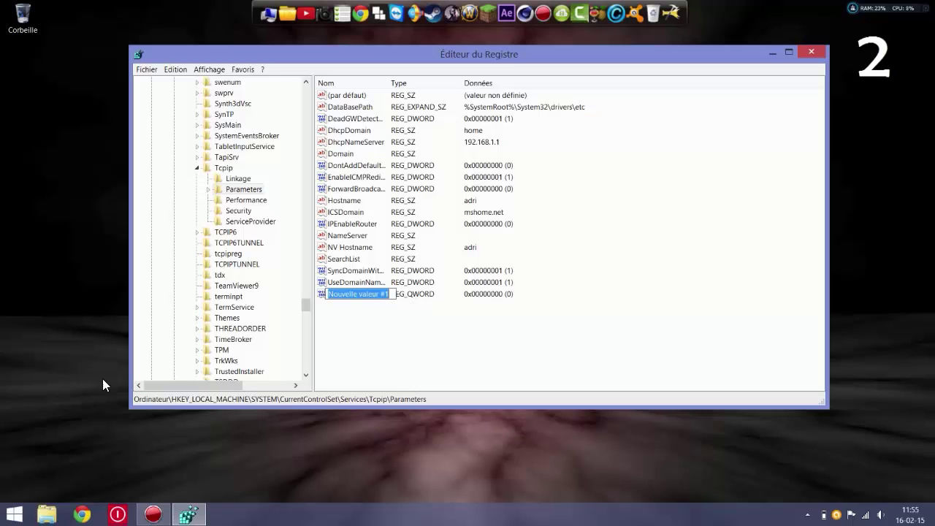
Step: Open the "Valeurs noms" text file from Documents and place it side by side with the Registry Editor
{"action": "left_click", "coordinate": [46, 514]}
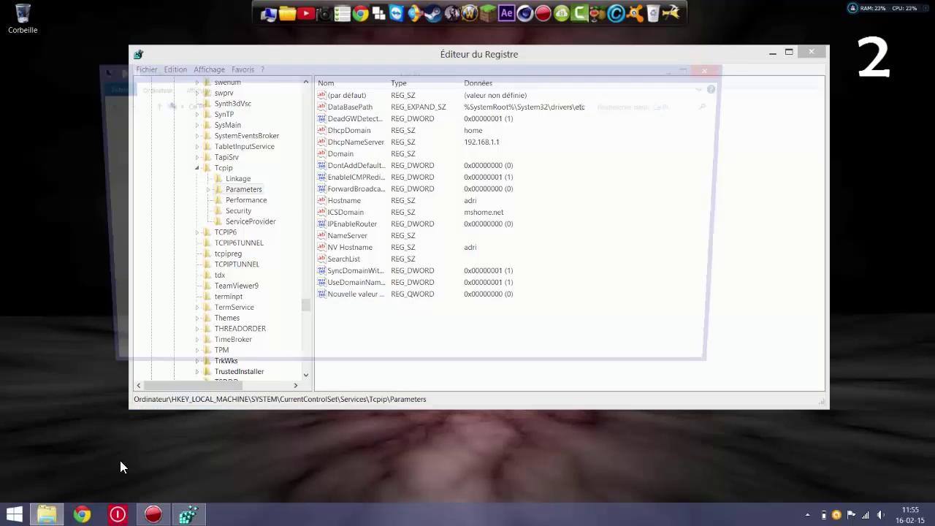
{"action": "double_click", "coordinate": [412, 157]}
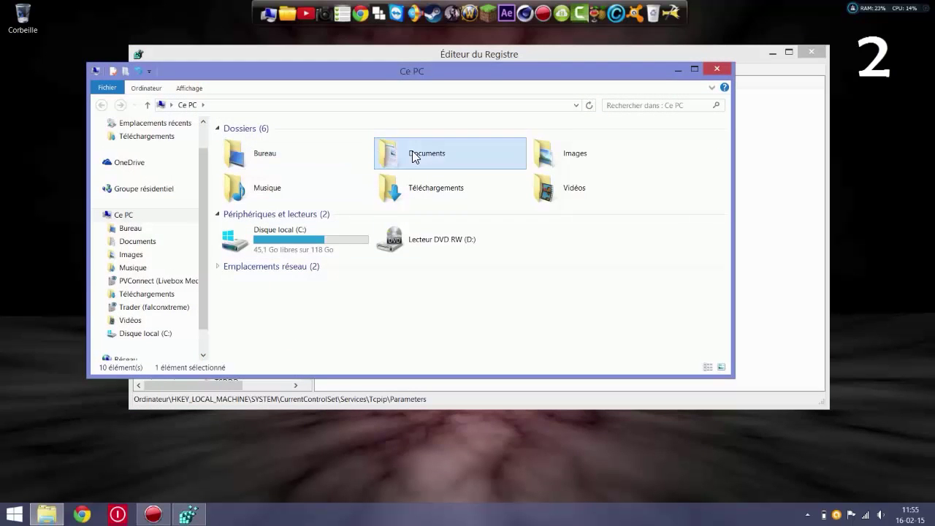
{"action": "double_click", "coordinate": [267, 249]}
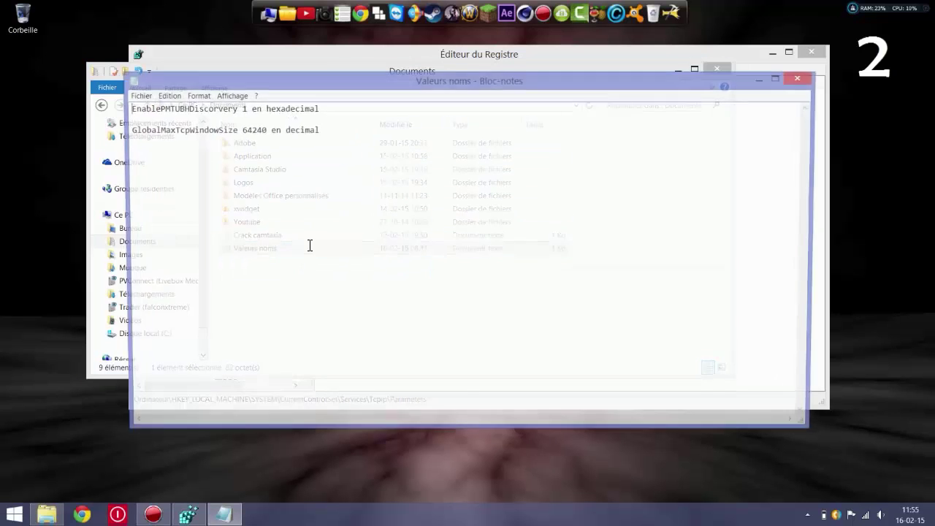
{"action": "left_click", "coordinate": [718, 68]}
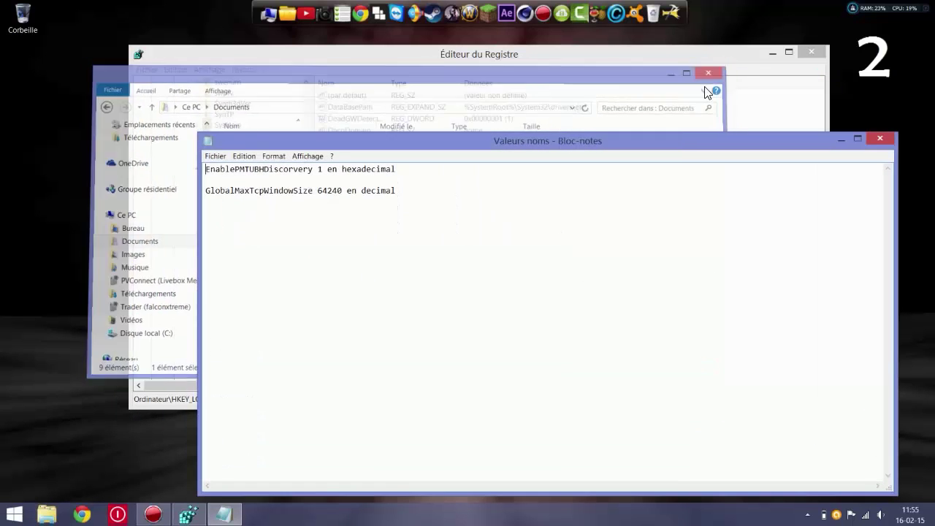
{"action": "left_click_drag", "start_coordinate": [685, 156], "coordinate": [0, 149]}
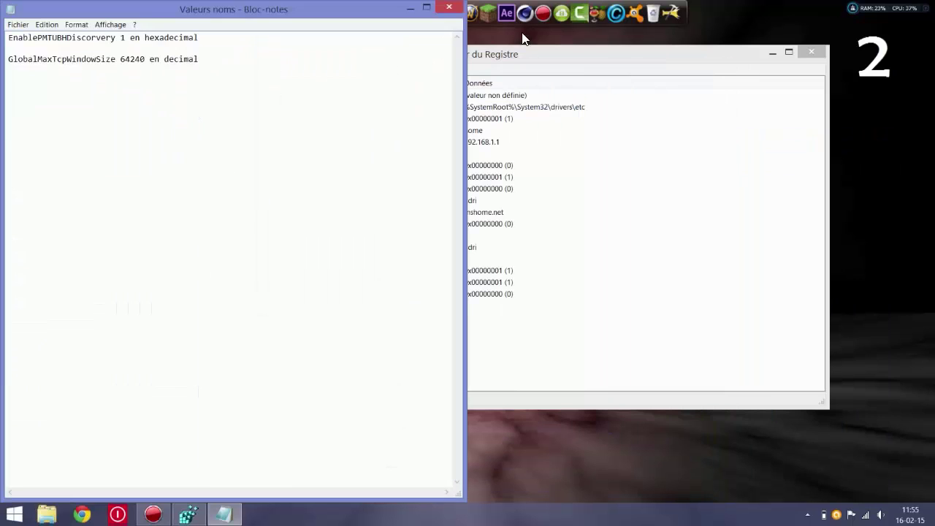
{"action": "left_click_drag", "start_coordinate": [535, 60], "coordinate": [934, 199]}
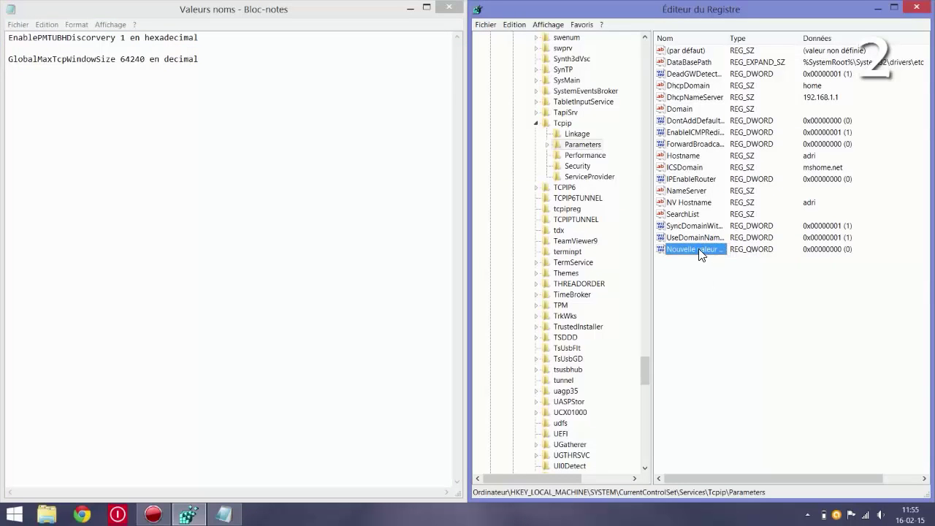
Step: Copy the name EnablePMTUBHDiscorvery from the first line of the "Valeurs noms" note
{"action": "right_click", "coordinate": [698, 249]}
{"action": "left_click", "coordinate": [727, 296]}
{"action": "key", "text": "Return"}
{"action": "left_click", "coordinate": [121, 39]}
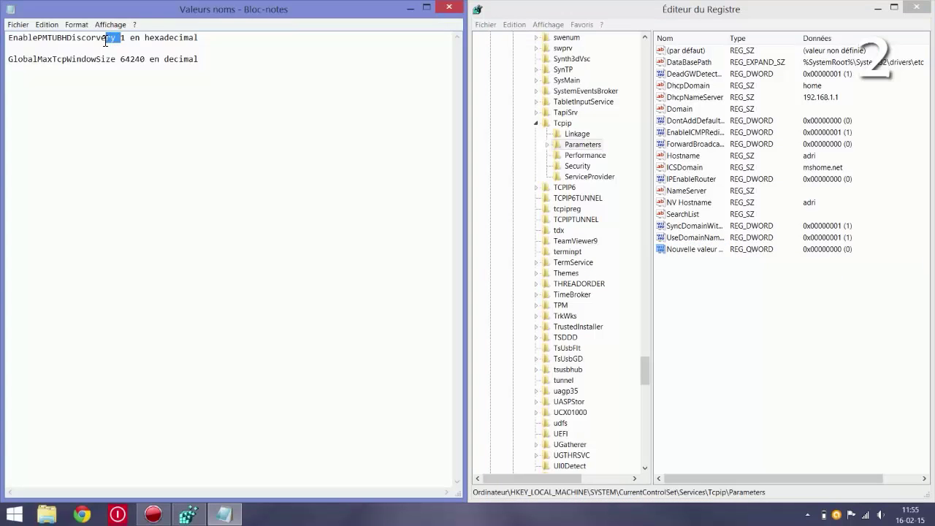
{"action": "key", "text": "shift+End"}
{"action": "left_click_drag", "start_coordinate": [115, 39], "coordinate": [4, 35]}
{"action": "key", "text": "ctrl+c"}
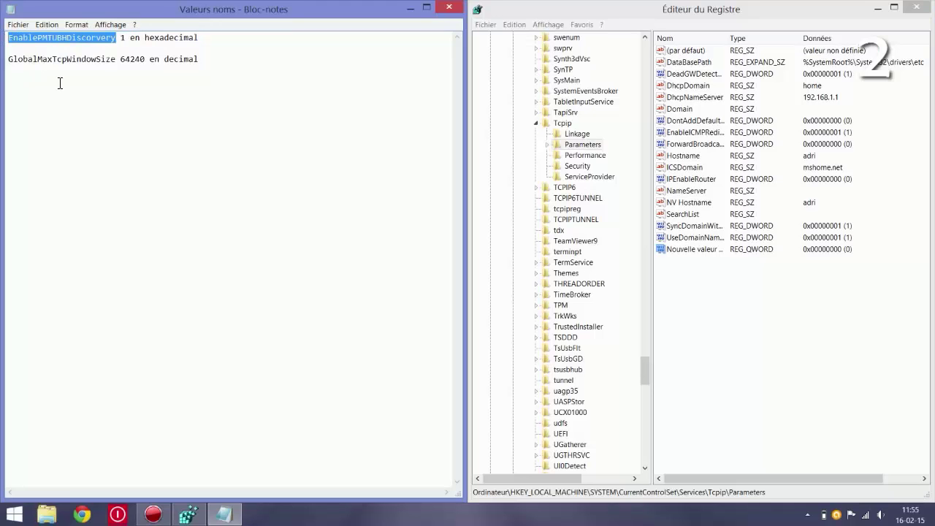
Step: Set the data of the new QWORD value to 1 in hexadecimal
{"action": "right_click", "coordinate": [690, 249]}
{"action": "left_click", "coordinate": [709, 254]}
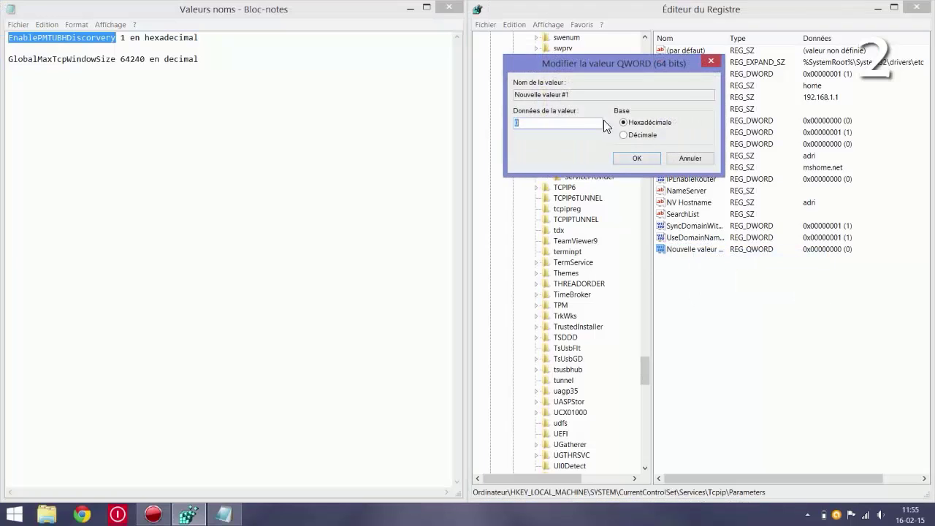
{"action": "left_click", "coordinate": [587, 93]}
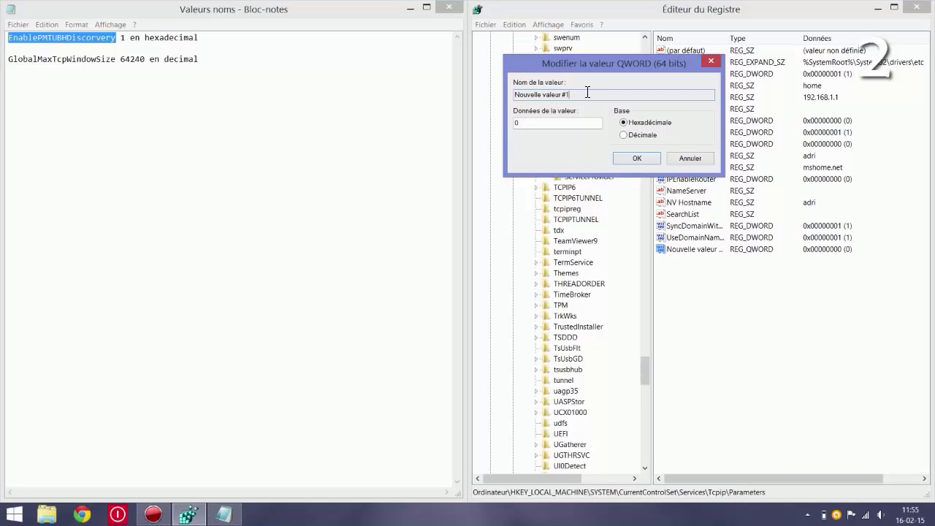
{"action": "left_click_drag", "start_coordinate": [577, 98], "coordinate": [452, 110]}
{"action": "left_click", "coordinate": [580, 122]}
{"action": "key", "text": "BackSpace"}
{"action": "type", "text": "1"}
{"action": "left_click", "coordinate": [651, 162]}
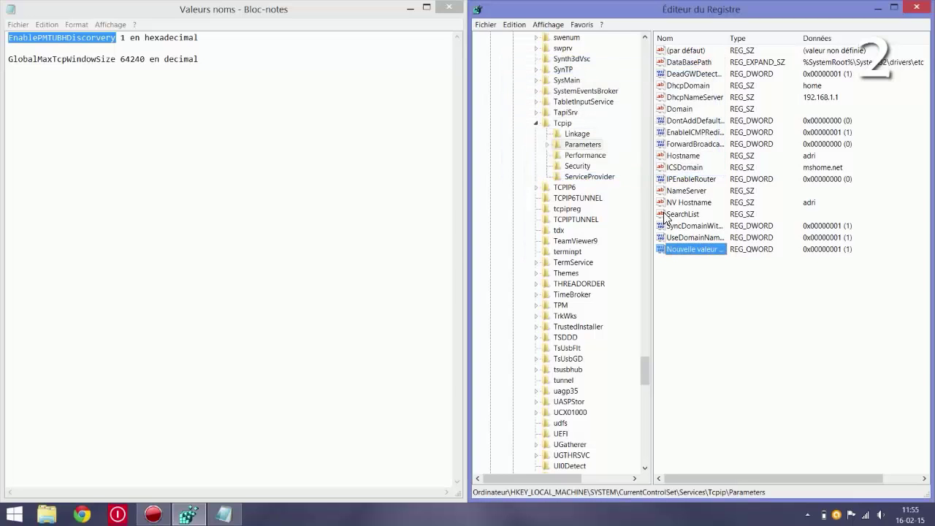
Step: Rename the new QWORD value to the copied name EnablePMTUBHDiscorvery
{"action": "right_click", "coordinate": [710, 248]}
{"action": "left_click", "coordinate": [742, 294]}
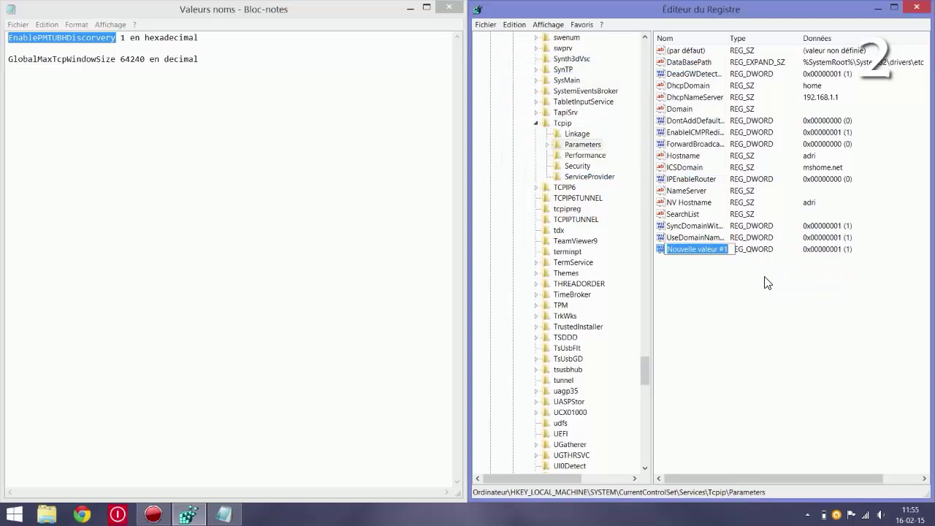
{"action": "key", "text": "ctrl+v"}
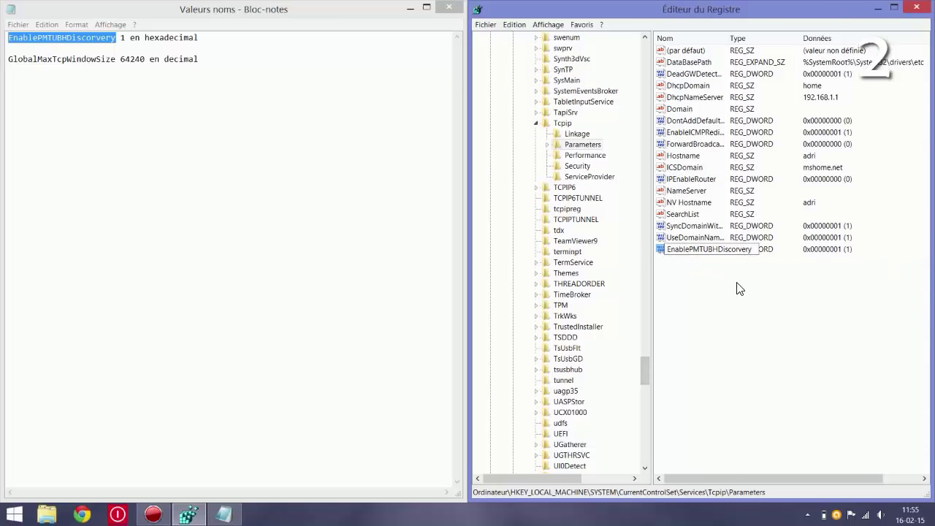
{"action": "key", "text": "Return"}
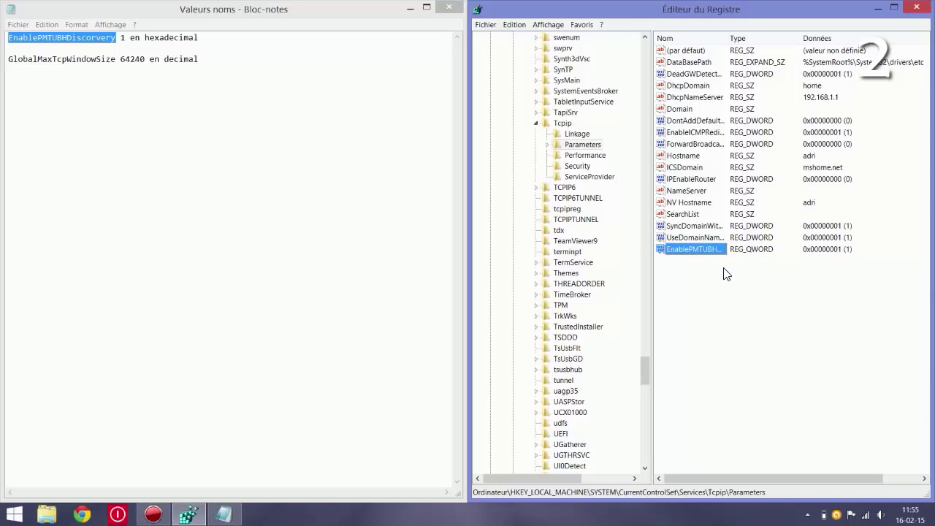
Step: Create another QWORD (64-bit) value in Parameters and name it GlobalMaxTcpWindowSize, copied from the note
{"action": "right_click", "coordinate": [731, 284]}
{"action": "mouse_move", "coordinate": [740, 286]}
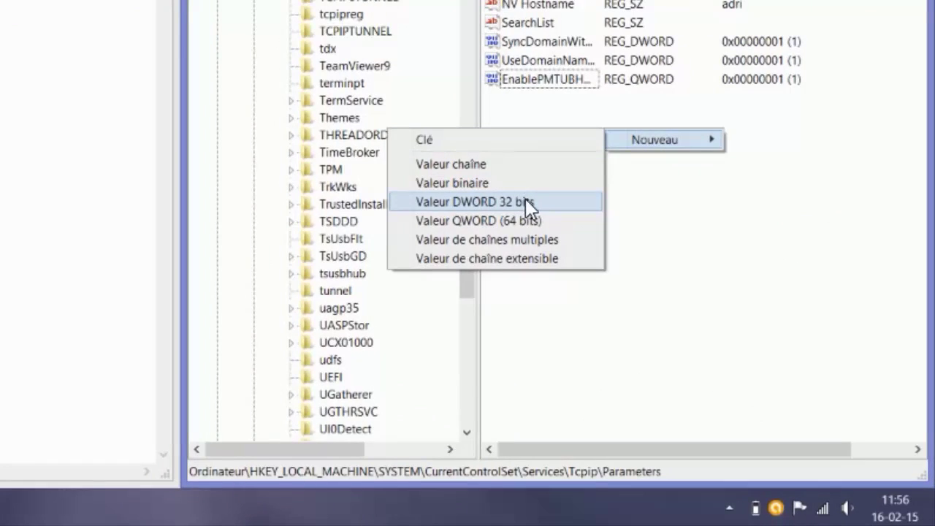
{"action": "left_click", "coordinate": [556, 220]}
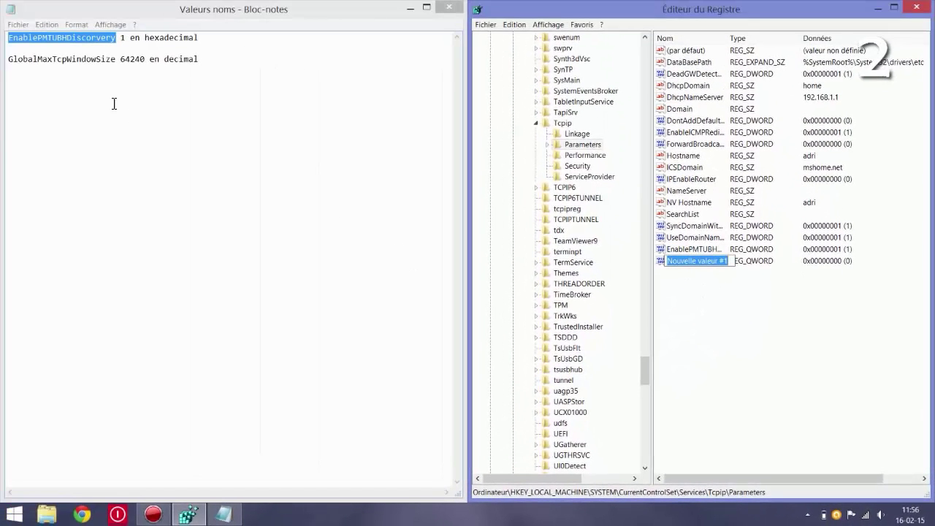
{"action": "left_click_drag", "start_coordinate": [117, 59], "coordinate": [3, 78]}
{"action": "key", "text": "ctrl+c"}
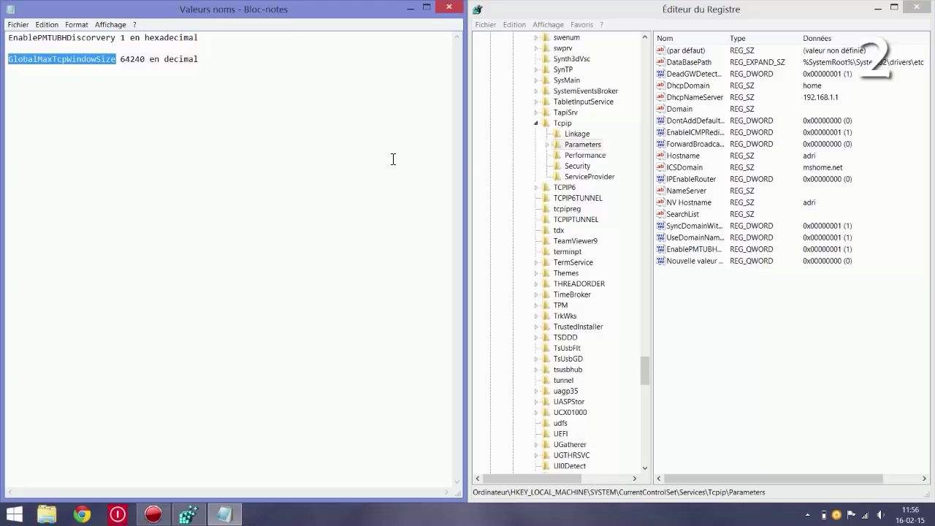
{"action": "right_click", "coordinate": [708, 262]}
{"action": "left_click", "coordinate": [737, 304]}
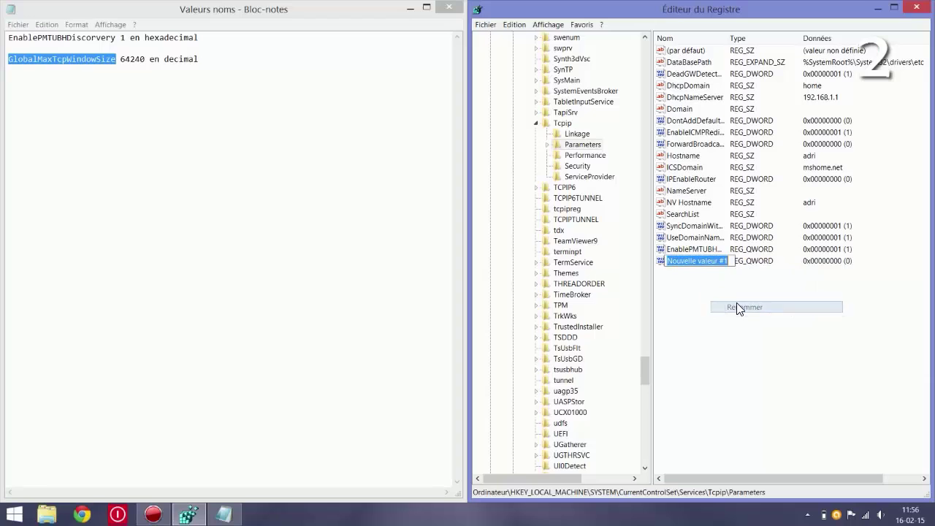
{"action": "key", "text": "ctrl+v"}
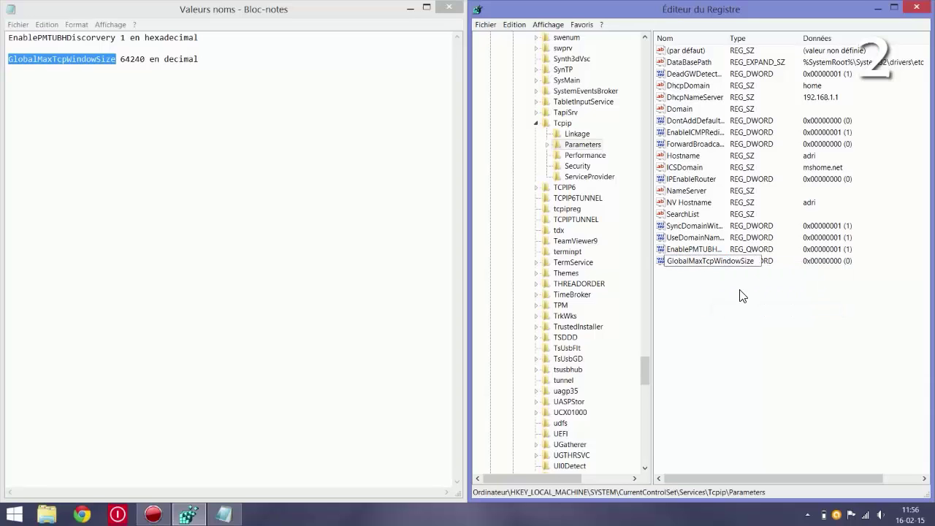
{"action": "key", "text": "Return"}
Step: Enter 64240 as the data of GlobalMaxTcpWindowSize under the hexadecimal base, switch the base to decimal and accept
{"action": "right_click", "coordinate": [678, 261]}
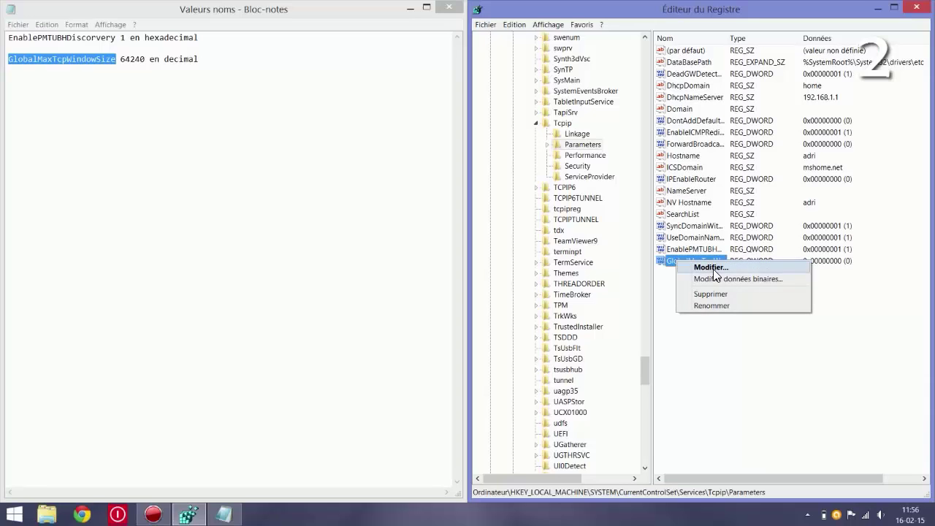
{"action": "left_click", "coordinate": [712, 268]}
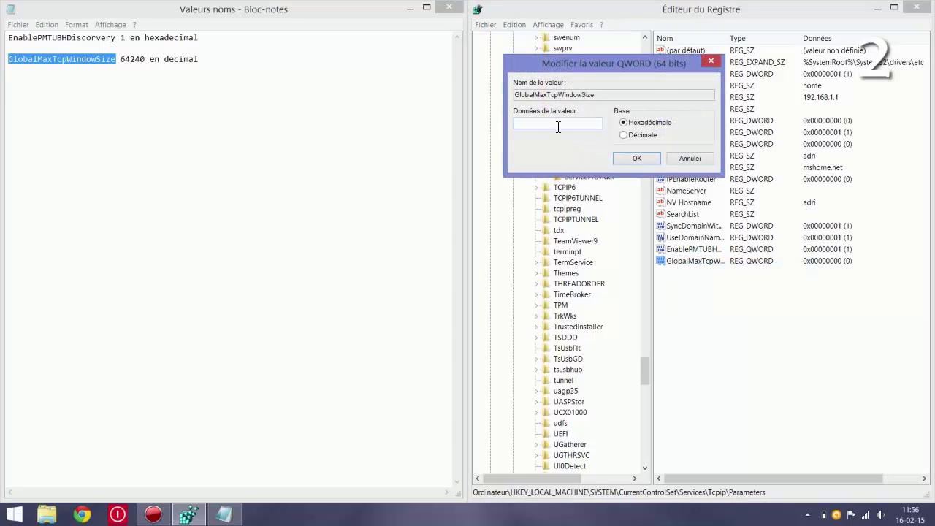
{"action": "type", "text": "64240"}
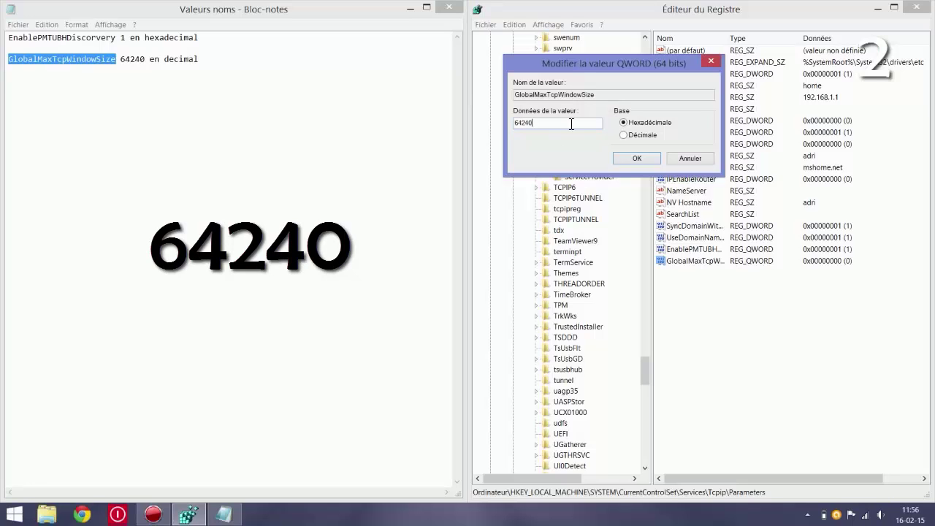
{"action": "left_click", "coordinate": [626, 135]}
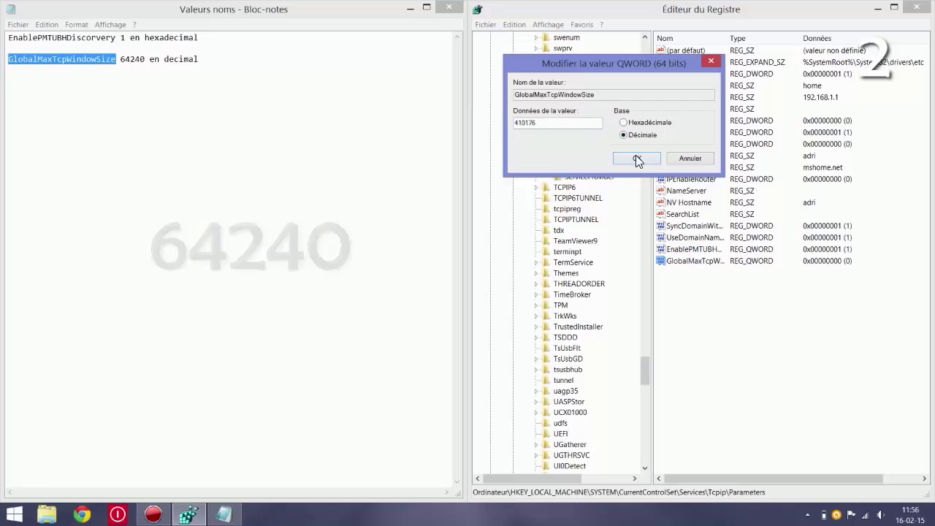
{"action": "left_click", "coordinate": [637, 159]}
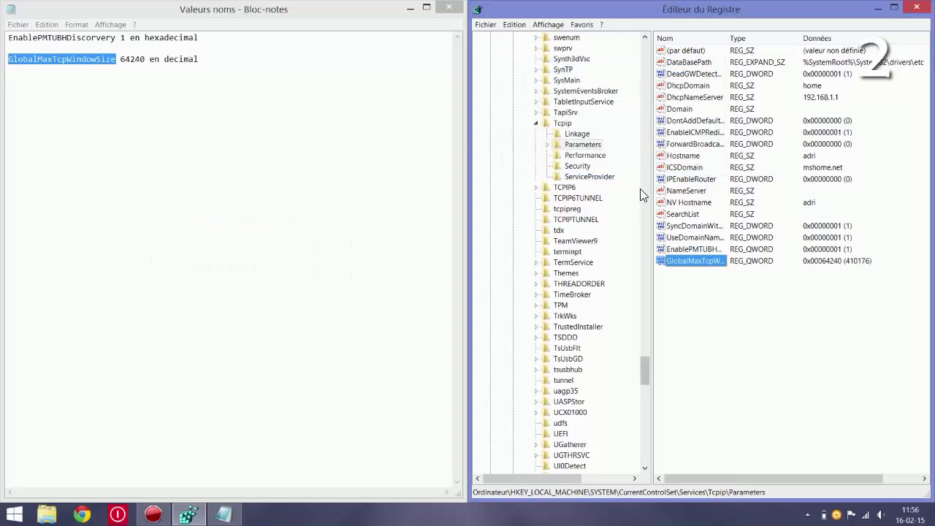
Step: Close the "Valeurs noms" note, undock the Registry Editor to the middle of the desktop and deselect the value
{"action": "left_click", "coordinate": [450, 9]}
{"action": "left_click_drag", "start_coordinate": [569, 10], "coordinate": [212, 48]}
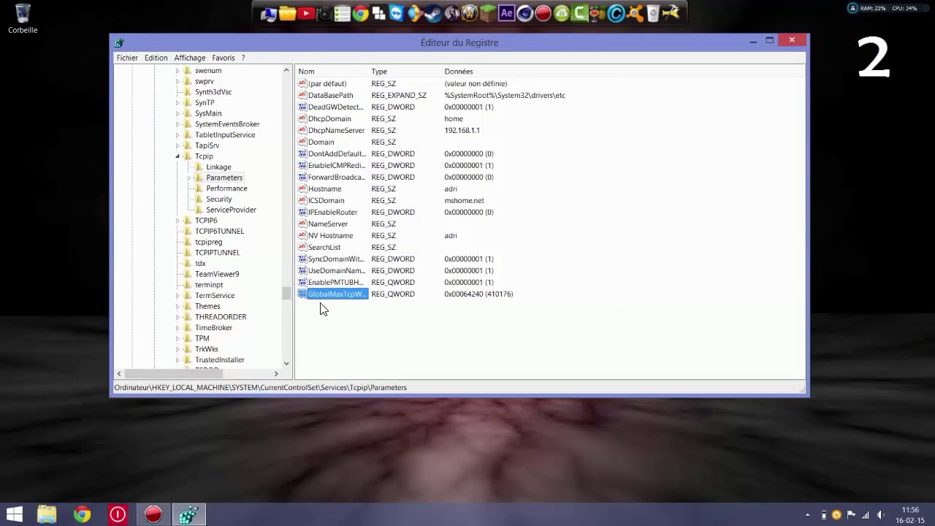
{"action": "left_click", "coordinate": [337, 314]}
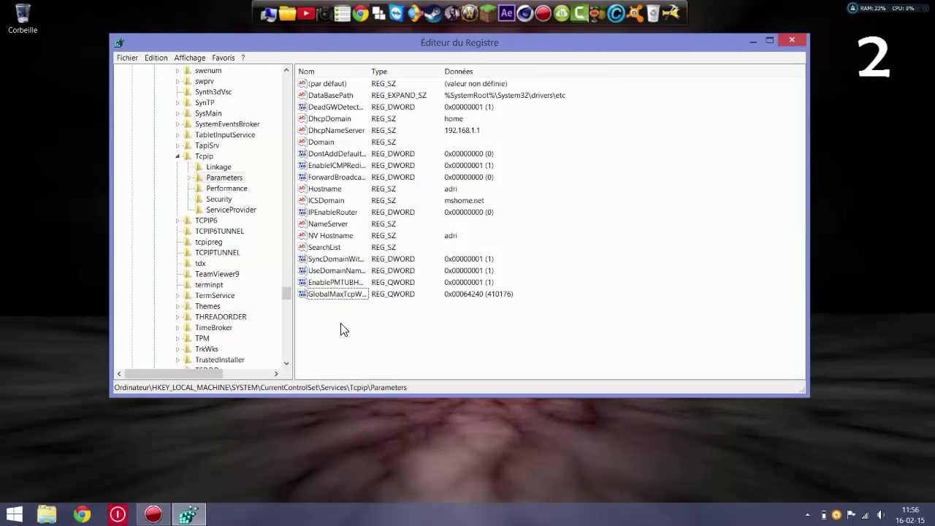
Step: Check the data and base of the EnablePMTUBHDiscorvery value and close it without changes
{"action": "left_click", "coordinate": [334, 282]}
{"action": "right_click", "coordinate": [333, 282]}
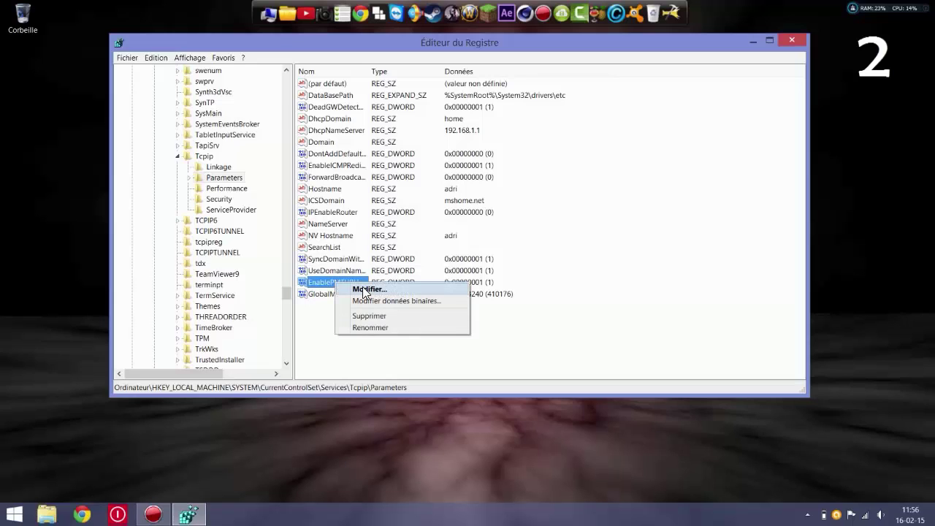
{"action": "left_click", "coordinate": [349, 291]}
{"action": "left_click", "coordinate": [189, 157]}
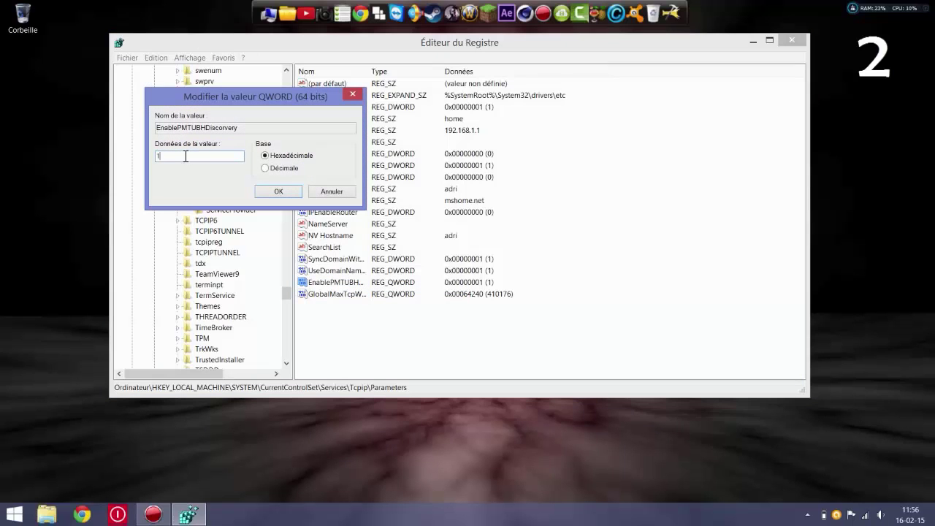
{"action": "left_click", "coordinate": [344, 93]}
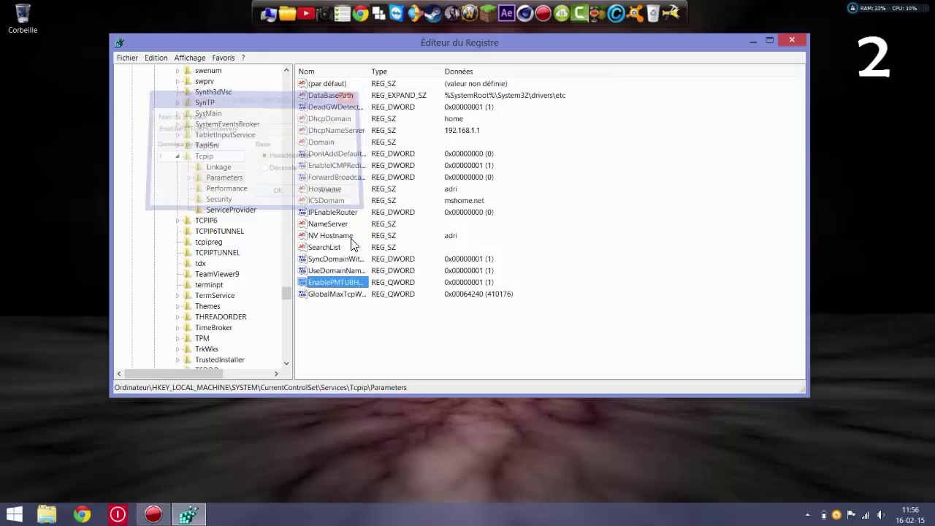
Step: Recheck the data of the GlobalMaxTcpWindowSize value, switch its base to decimal, accept and close the Registry Editor
{"action": "left_click", "coordinate": [342, 295]}
{"action": "right_click", "coordinate": [345, 296]}
{"action": "left_click", "coordinate": [369, 304]}
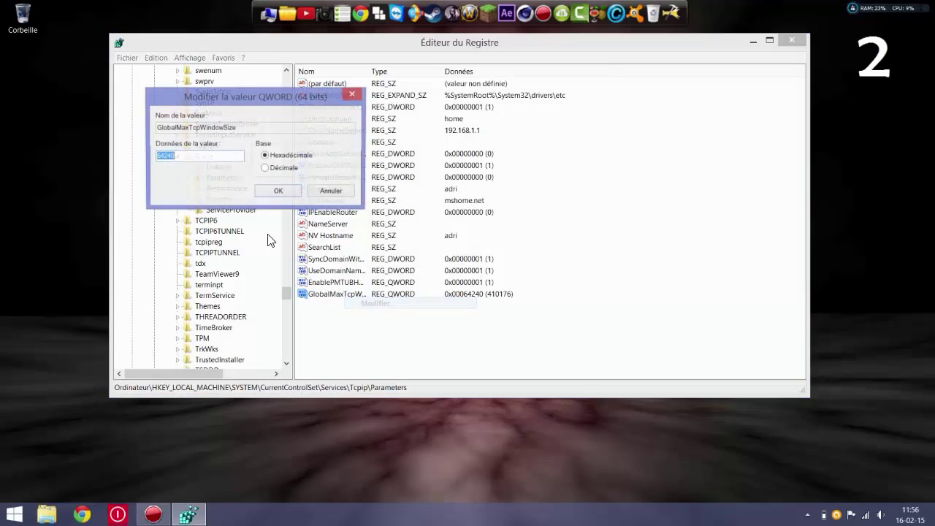
{"action": "left_click", "coordinate": [188, 161]}
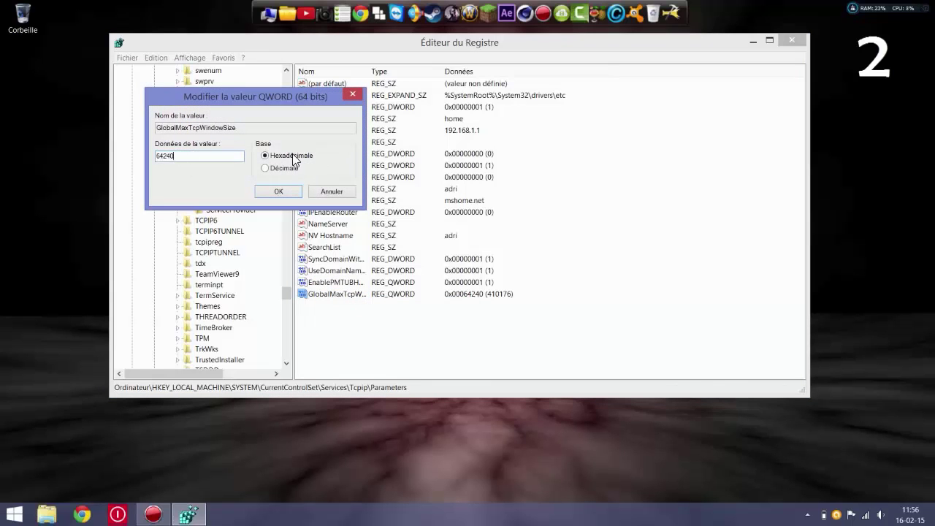
{"action": "left_click", "coordinate": [264, 169]}
{"action": "left_click", "coordinate": [271, 190]}
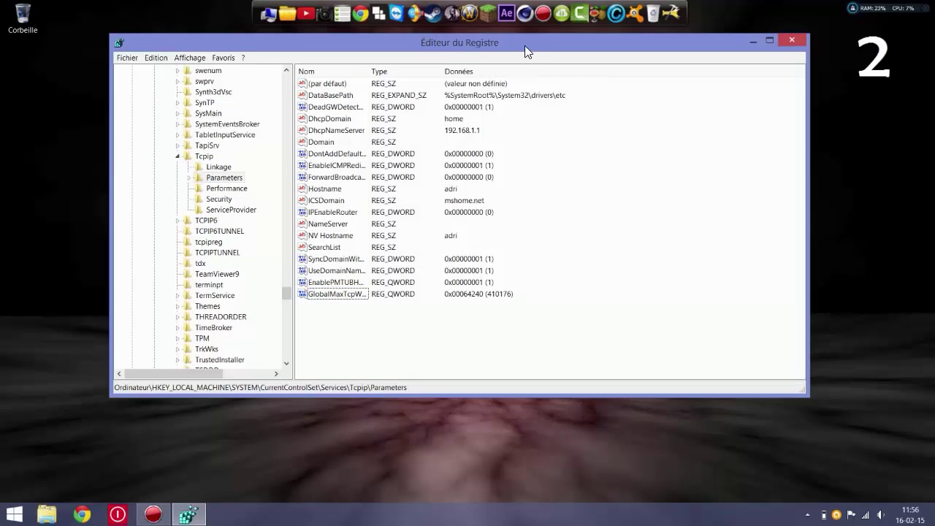
{"action": "left_click_drag", "start_coordinate": [525, 45], "coordinate": [525, 77]}
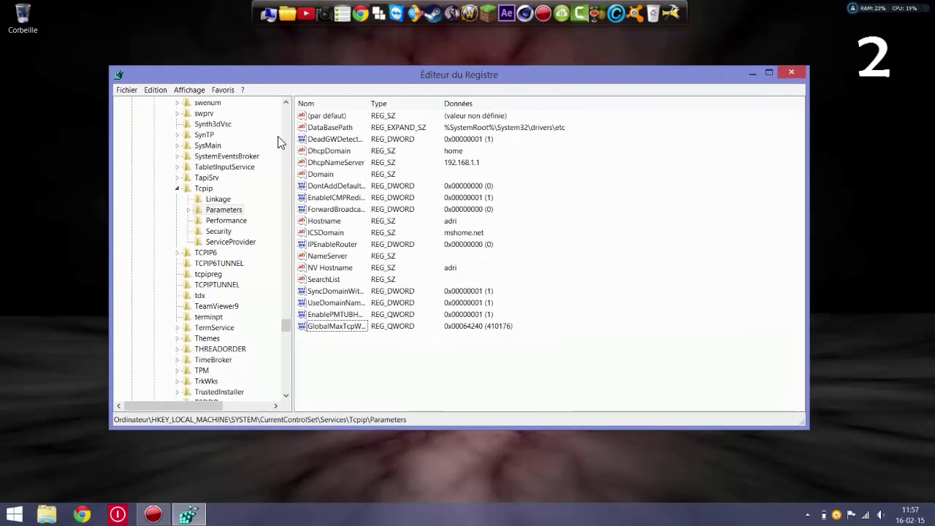
{"action": "left_click", "coordinate": [783, 72]}
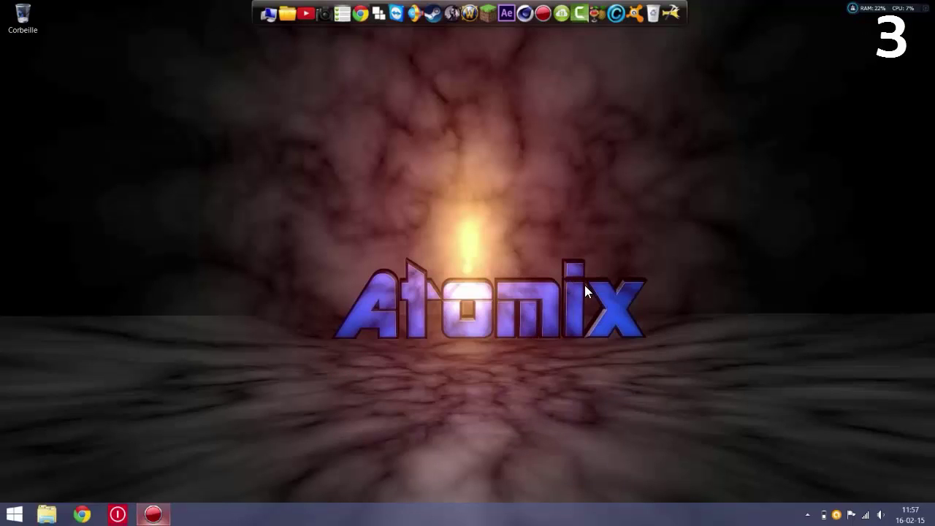
Step: Search Windows for gpedit.msc, open the local group policy editor and widen its tree pane to show the full folder names
{"action": "mouse_move", "coordinate": [934, 476]}
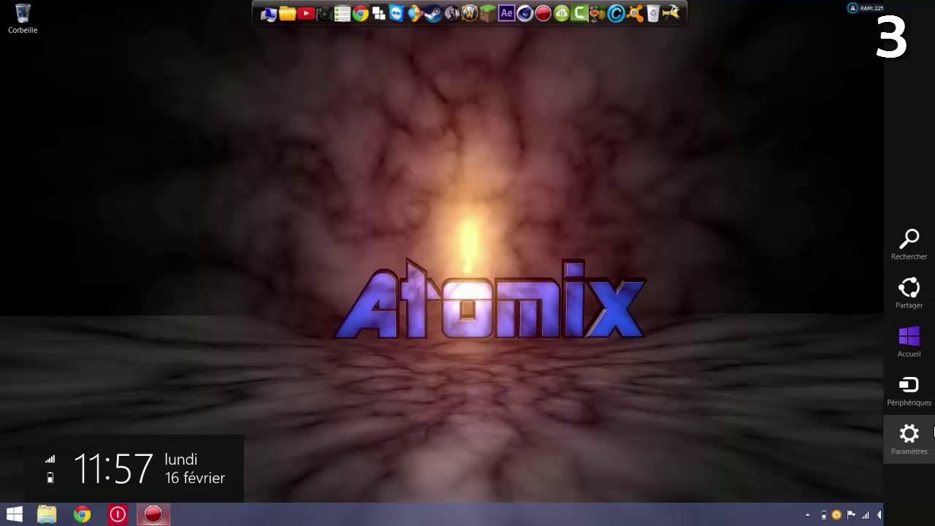
{"action": "left_click", "coordinate": [908, 239]}
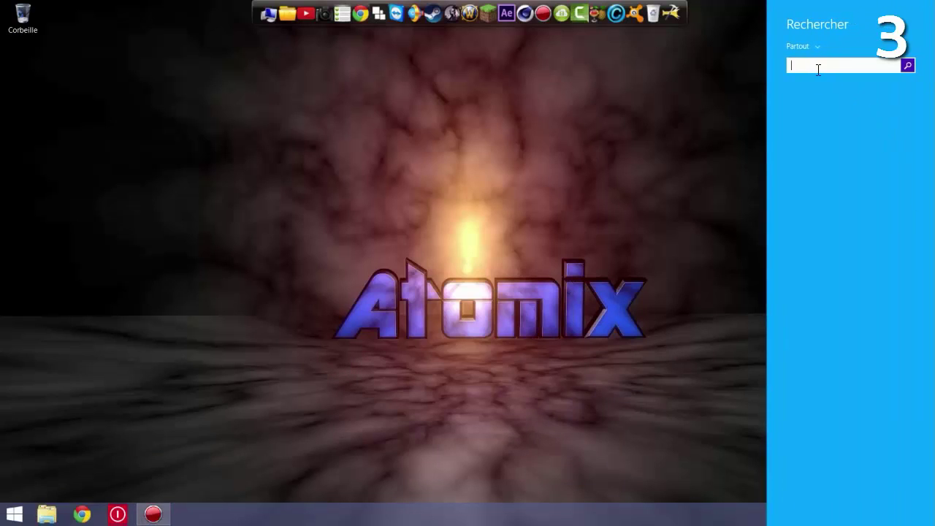
{"action": "type", "text": "g"}
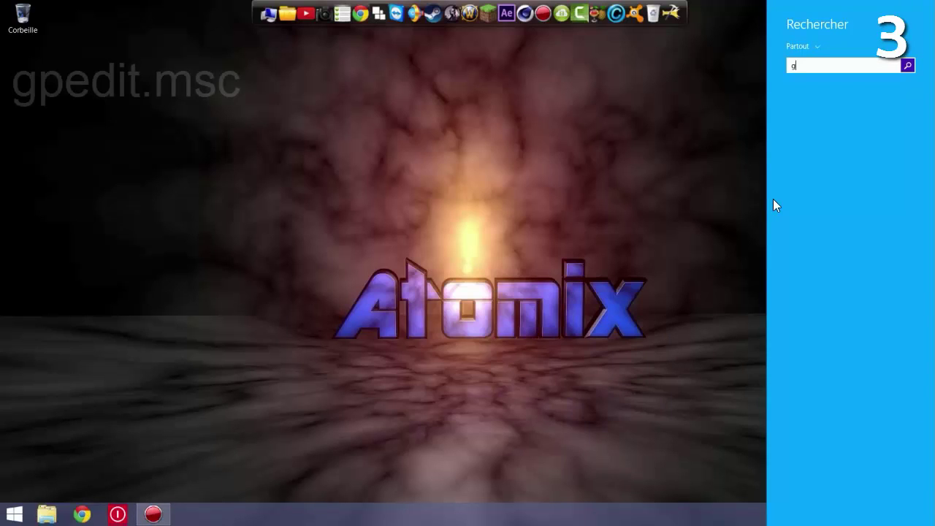
{"action": "type", "text": "pedit"}
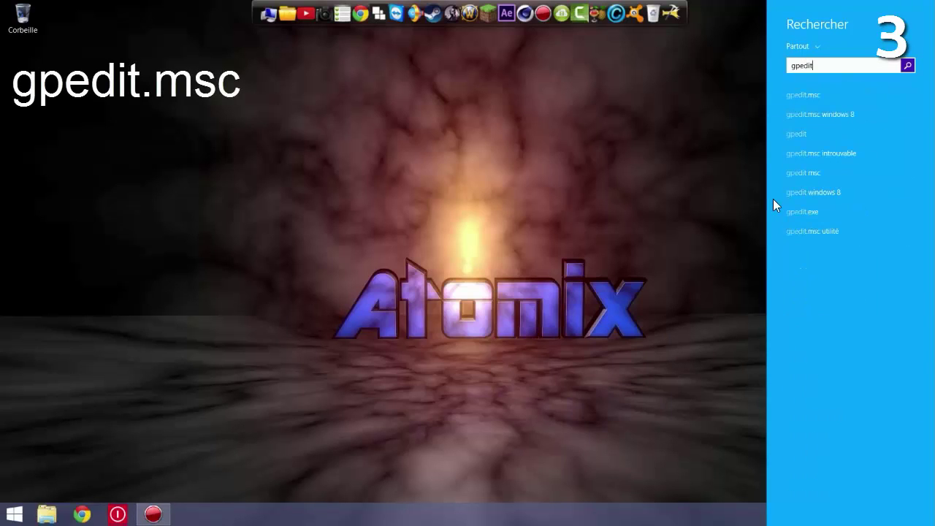
{"action": "type", "text": ".msc"}
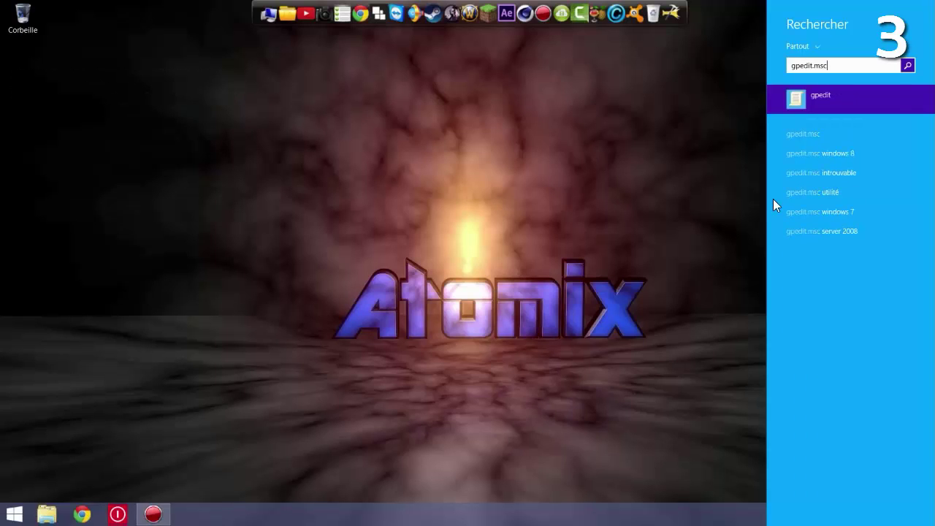
{"action": "key", "text": "Return"}
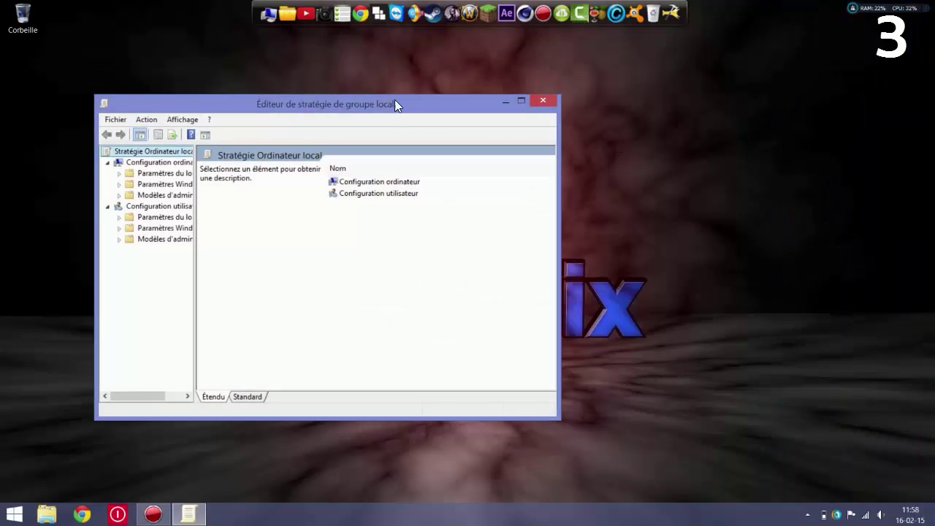
{"action": "left_click_drag", "start_coordinate": [394, 105], "coordinate": [529, 73]}
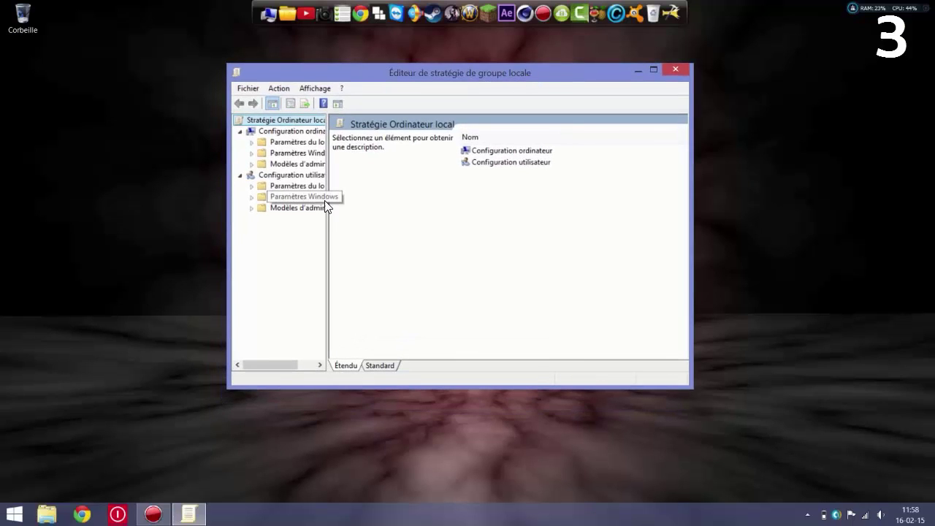
{"action": "left_click_drag", "start_coordinate": [327, 207], "coordinate": [366, 211]}
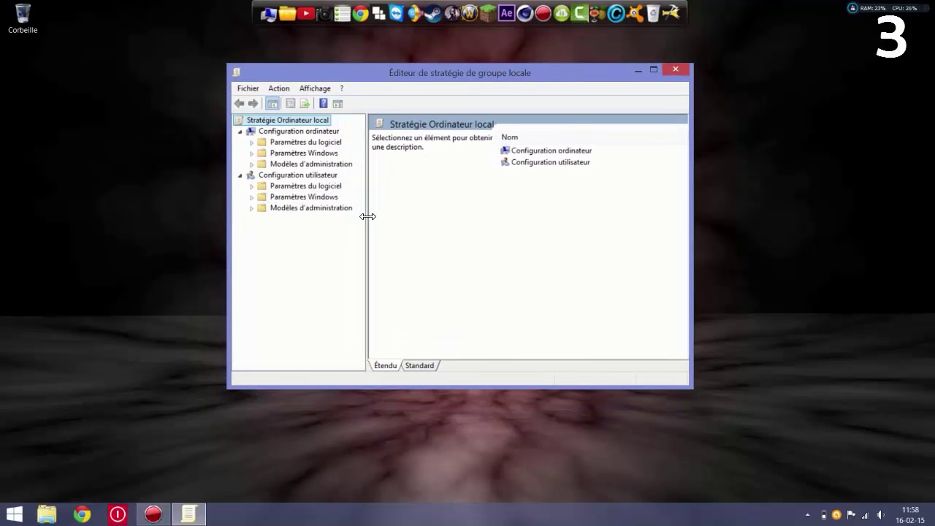
Step: Go to Modèles d'administration under Configuration ordinateur and open Réseau, Planificateur de paquets QoS
{"action": "left_click", "coordinate": [307, 165]}
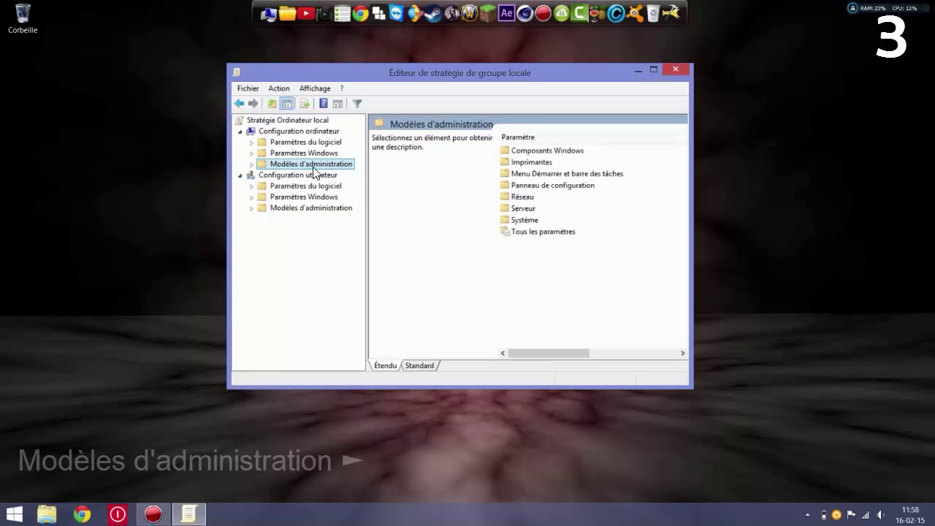
{"action": "double_click", "coordinate": [520, 198]}
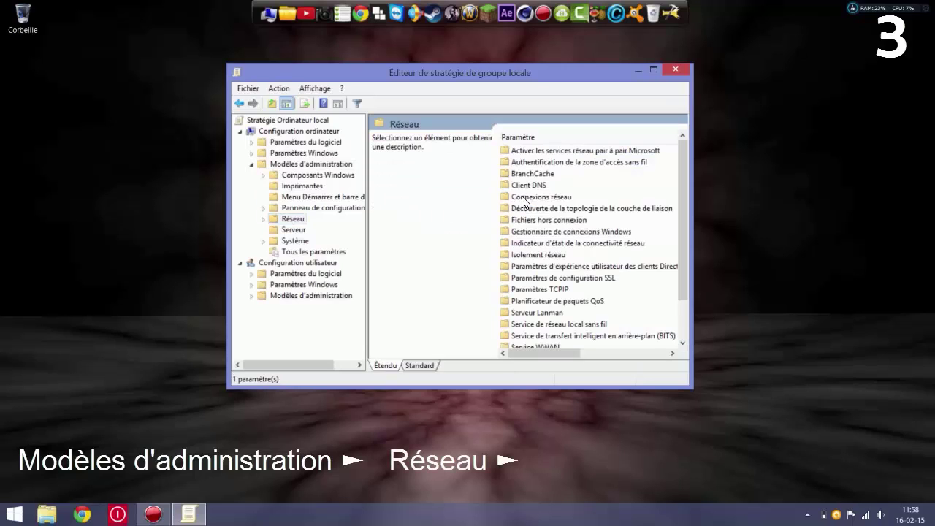
{"action": "double_click", "coordinate": [564, 301]}
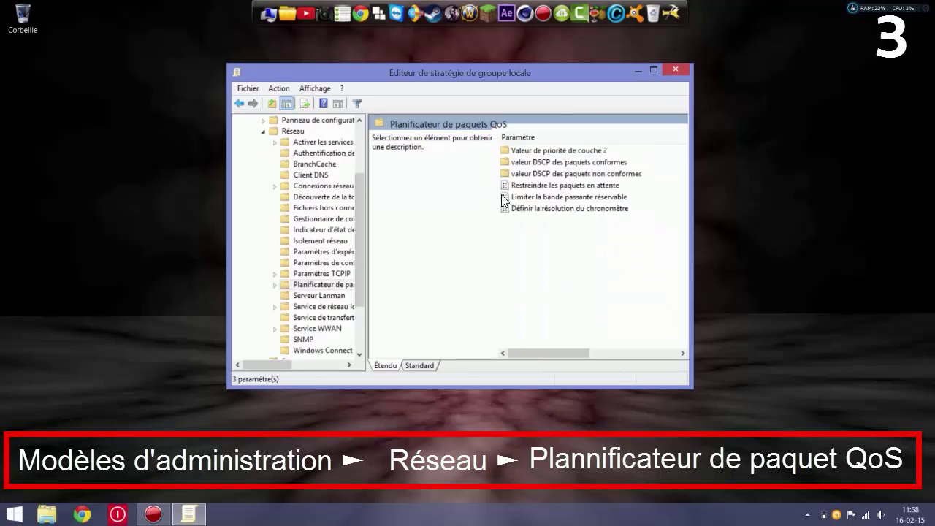
Step: Open the policy "Limiter la bande passante réservable" for editing and set it to Activé
{"action": "right_click", "coordinate": [598, 197]}
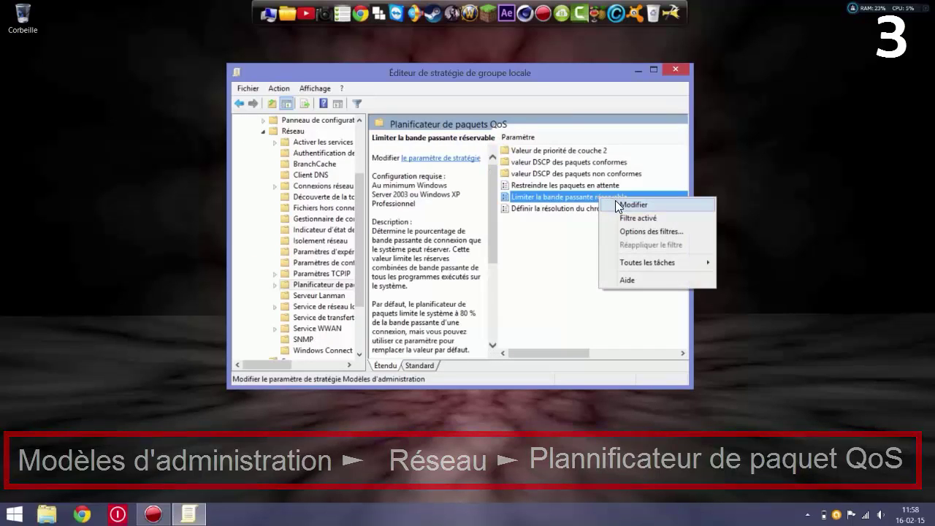
{"action": "left_click", "coordinate": [629, 205]}
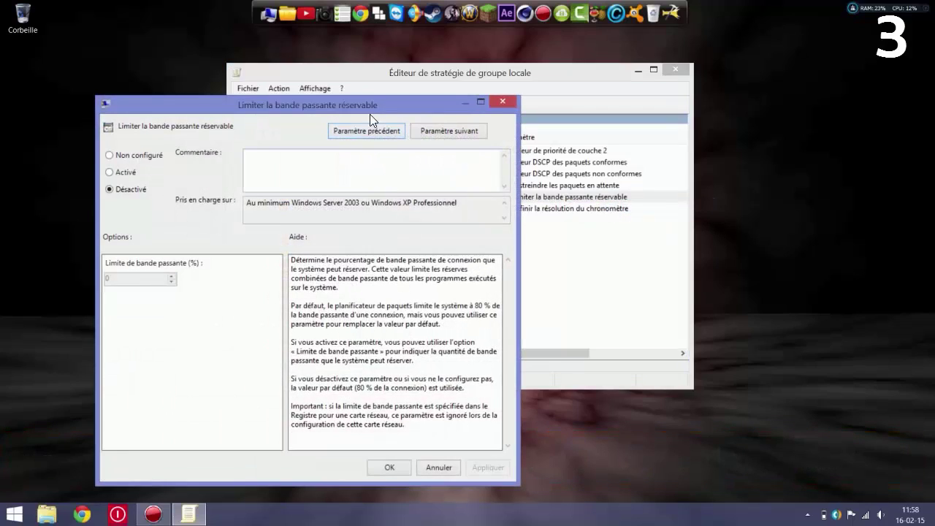
{"action": "left_click_drag", "start_coordinate": [370, 110], "coordinate": [521, 43]}
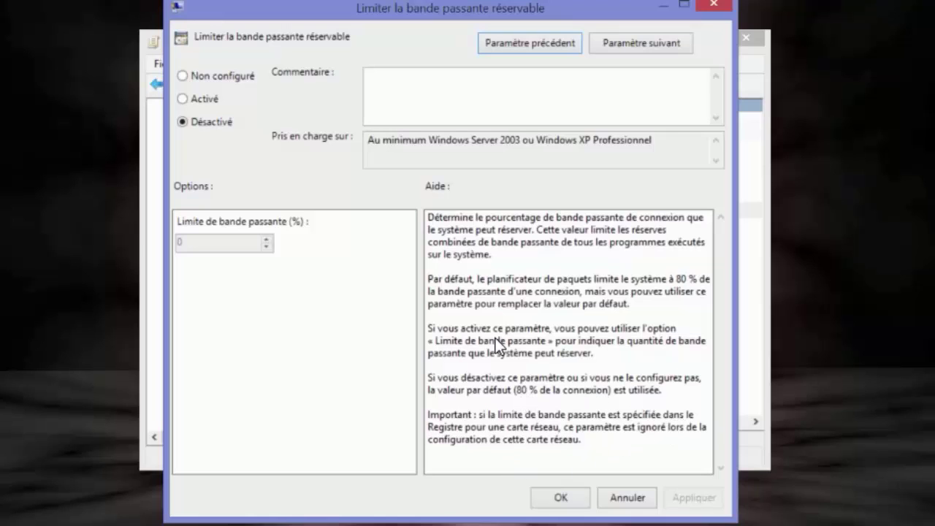
{"action": "left_click", "coordinate": [182, 99]}
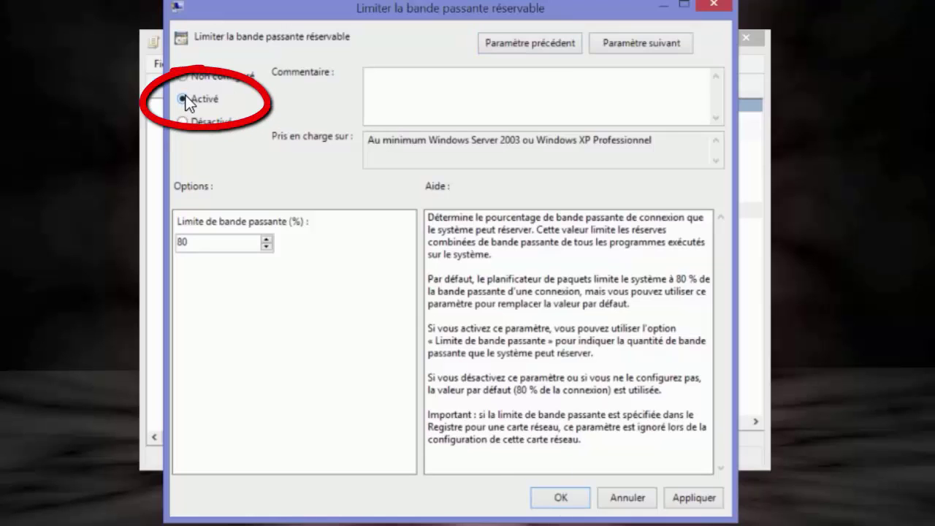
Step: Set the policy's bandwidth limit to 0 %, apply and accept it, and close the group policy editor
{"action": "left_click_drag", "start_coordinate": [194, 243], "coordinate": [159, 241]}
{"action": "type", "text": "0"}
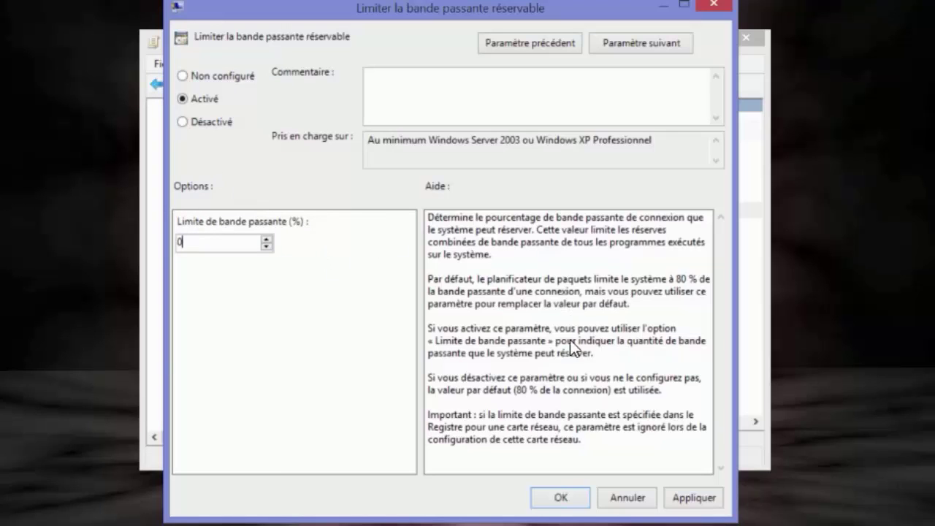
{"action": "double_click", "coordinate": [190, 244]}
{"action": "type", "text": "0"}
{"action": "left_click", "coordinate": [686, 495]}
{"action": "left_click", "coordinate": [579, 503]}
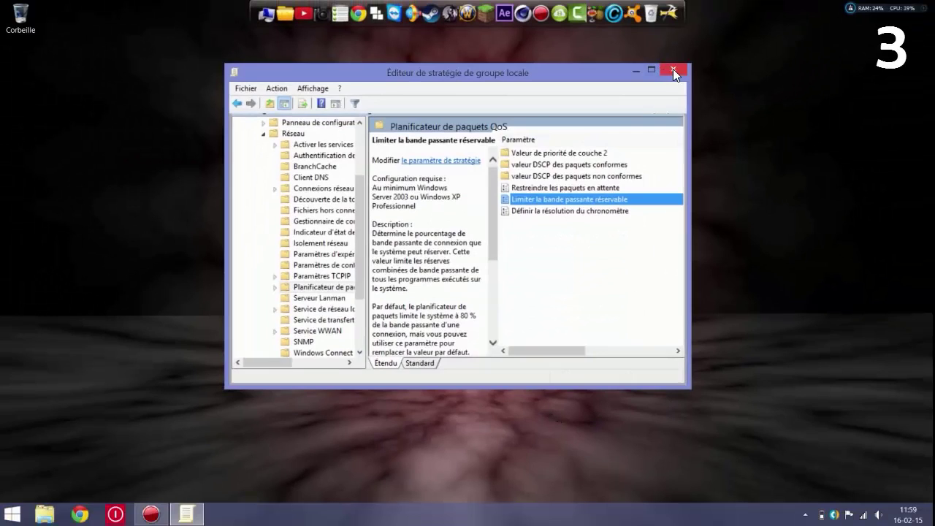
{"action": "left_click", "coordinate": [673, 68]}
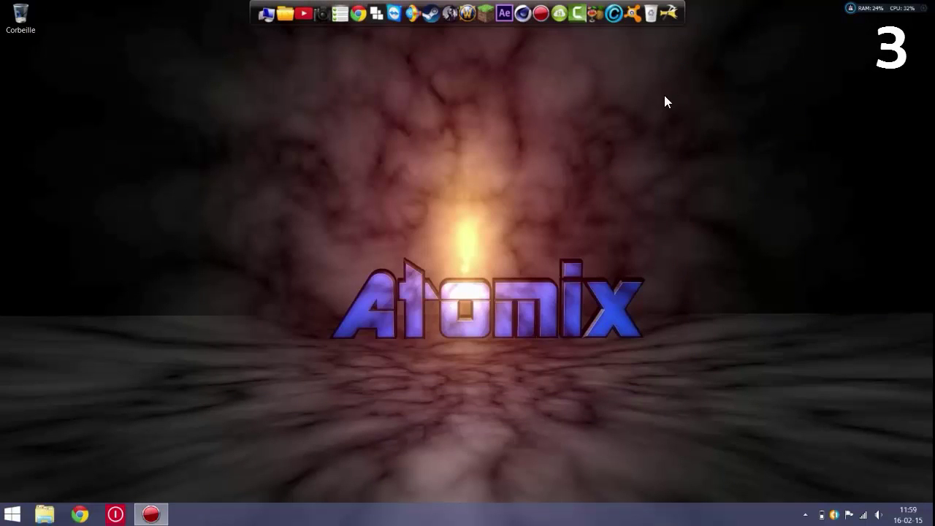